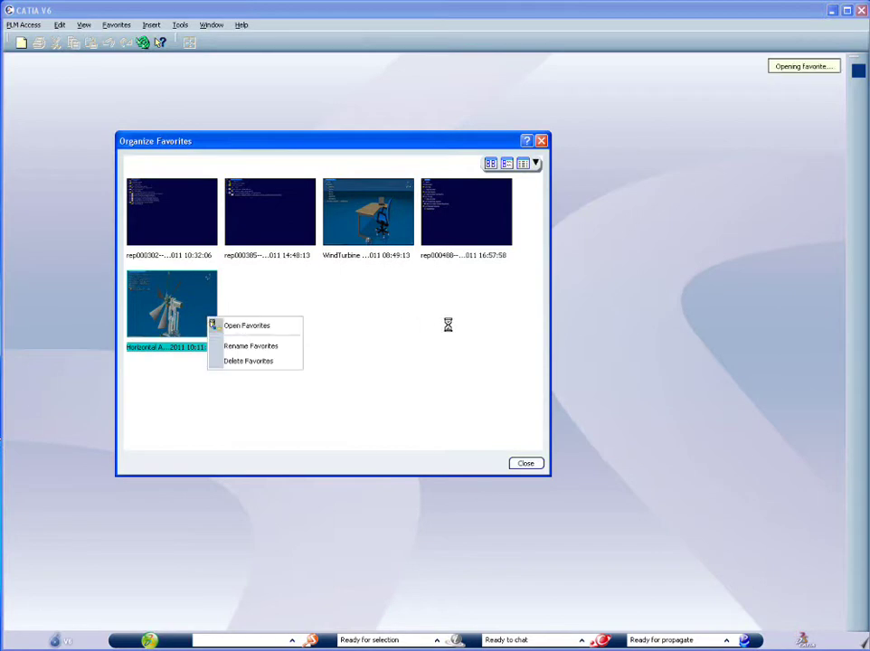
- Bring up the context menu on the Horizontal Axis WindTurbine 6 Blades assembly root
right_click(50, 63)
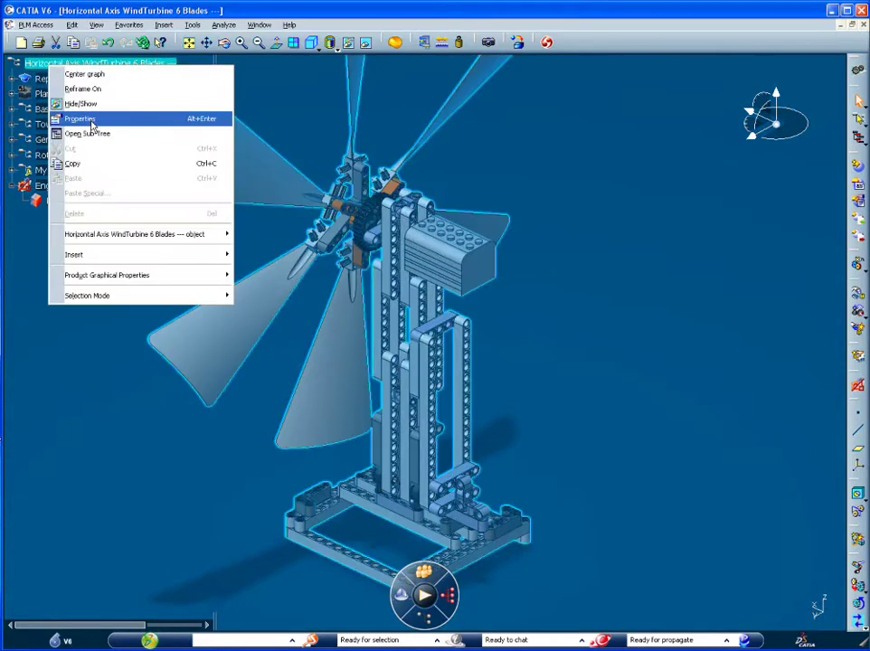
mouse_move(136, 254)
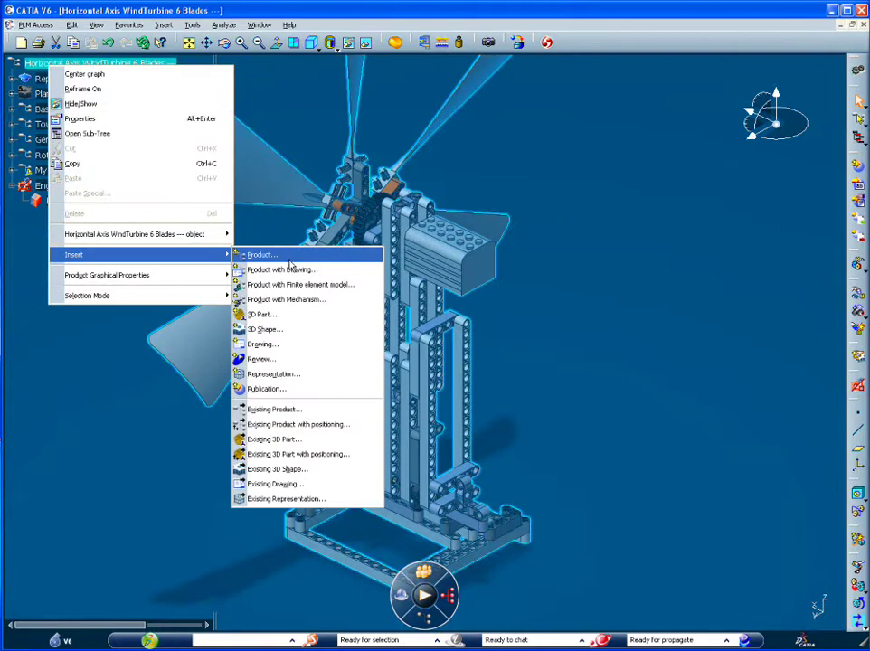
- Insert a new product named Strenghtening Part under the turbine assembly root
left_click(289, 258)
type("Strenghtening Part")
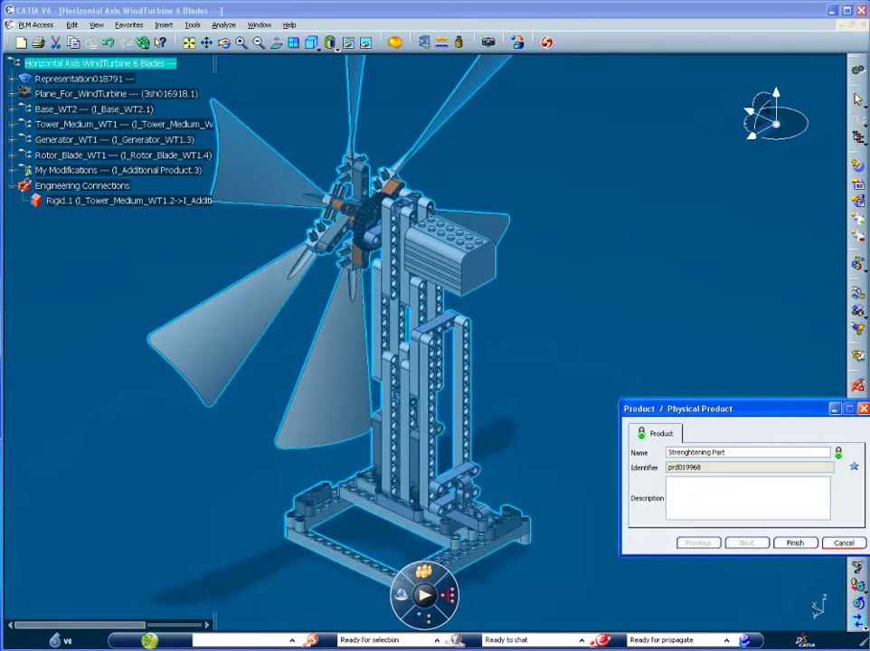
key("ctrl+a")
left_click(783, 542)
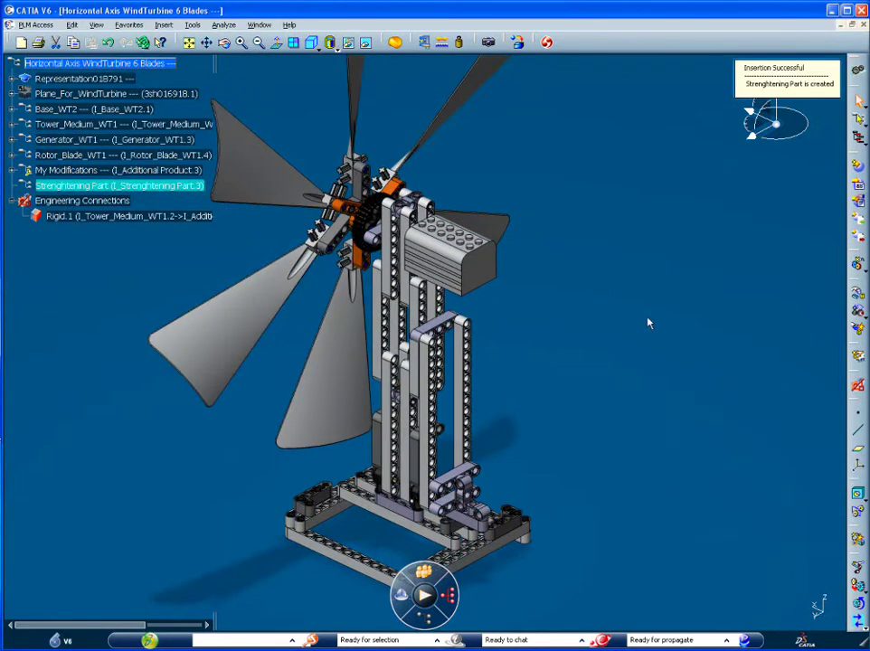
- Add a 3D part named Strenghtening Part inside it and expand its node
right_click(102, 187)
mouse_move(121, 373)
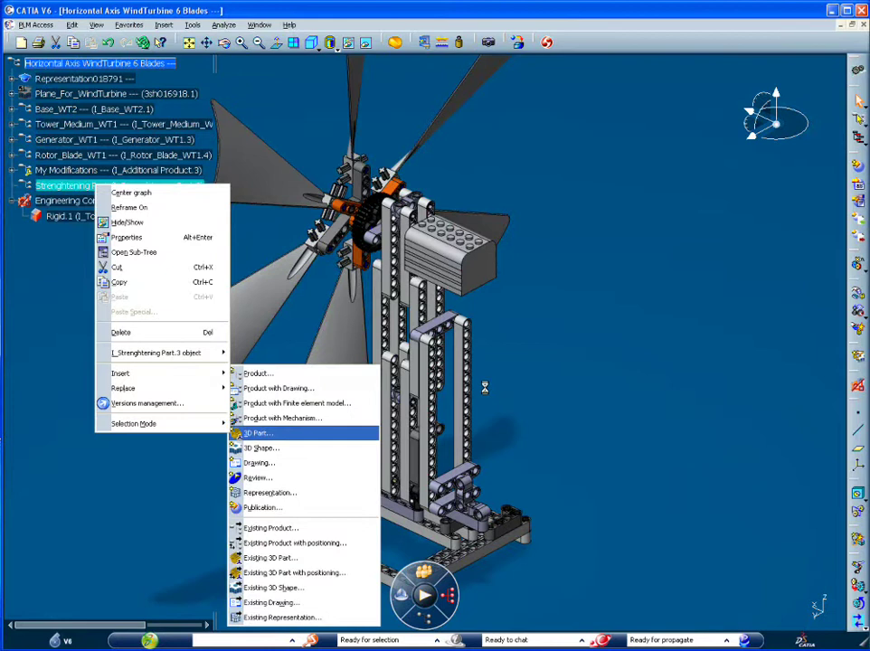
left_click(288, 433)
type("Strenghtening Part")
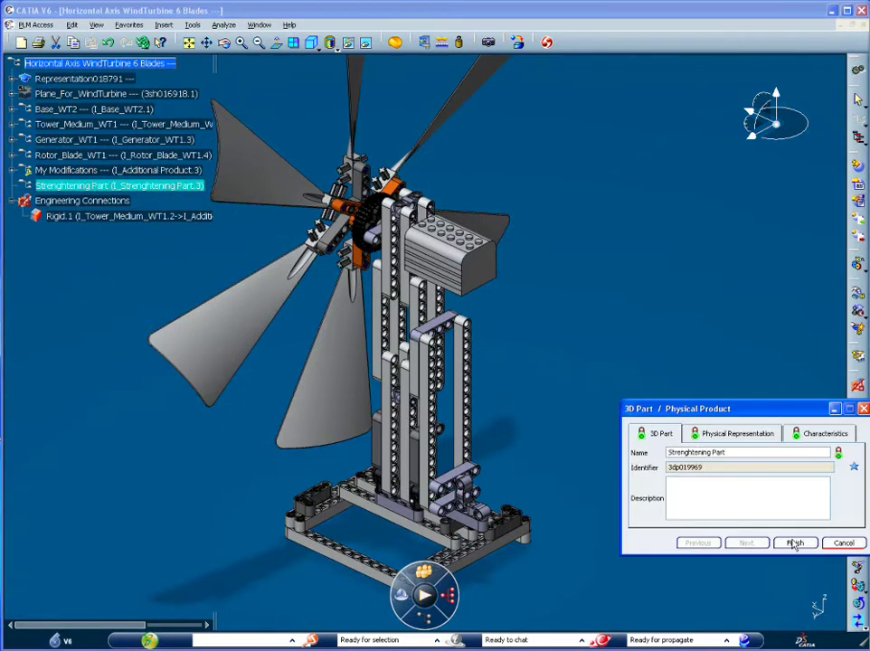
left_click(795, 543)
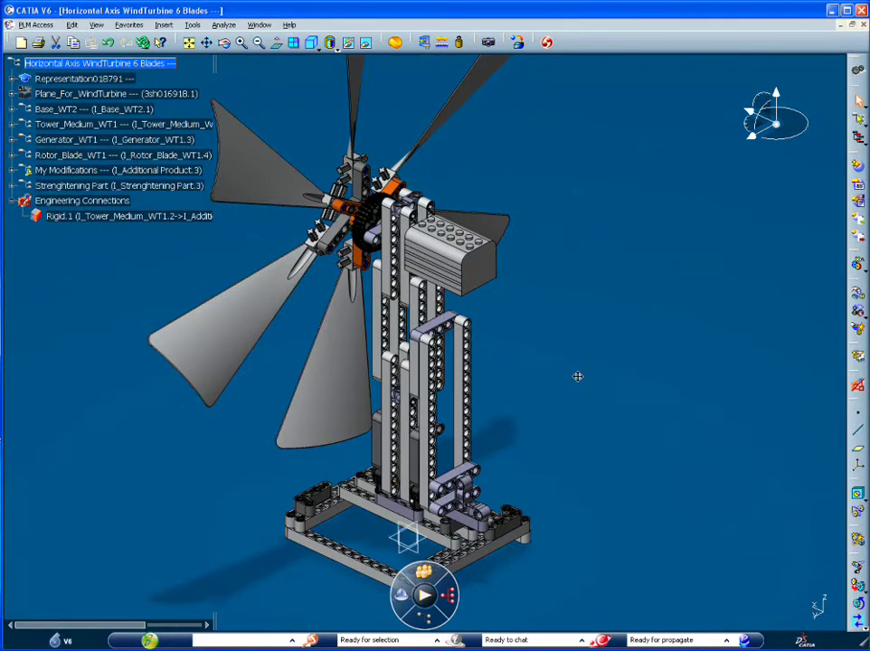
middle_click_drag(578, 429, 578, 334)
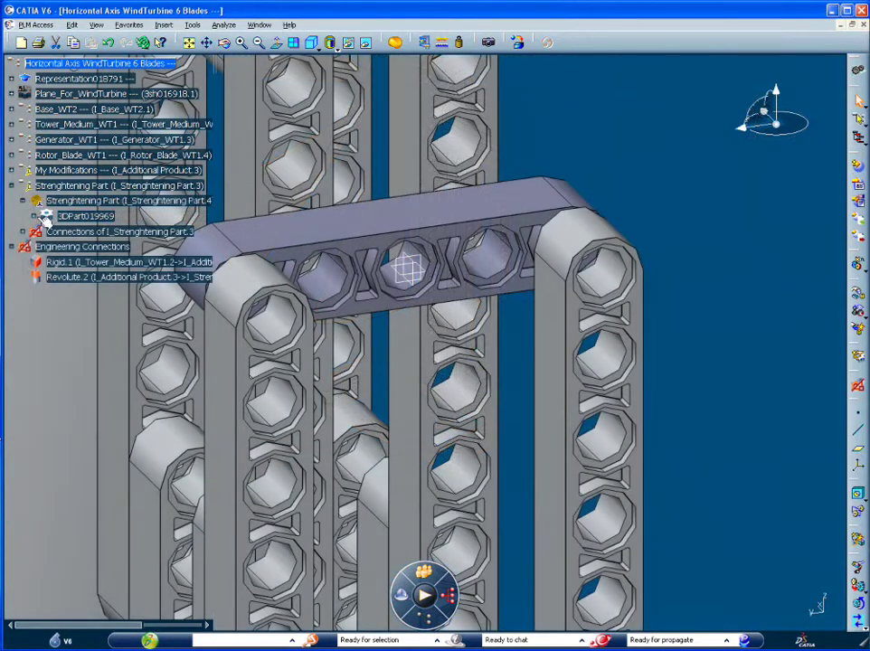
left_click(33, 216)
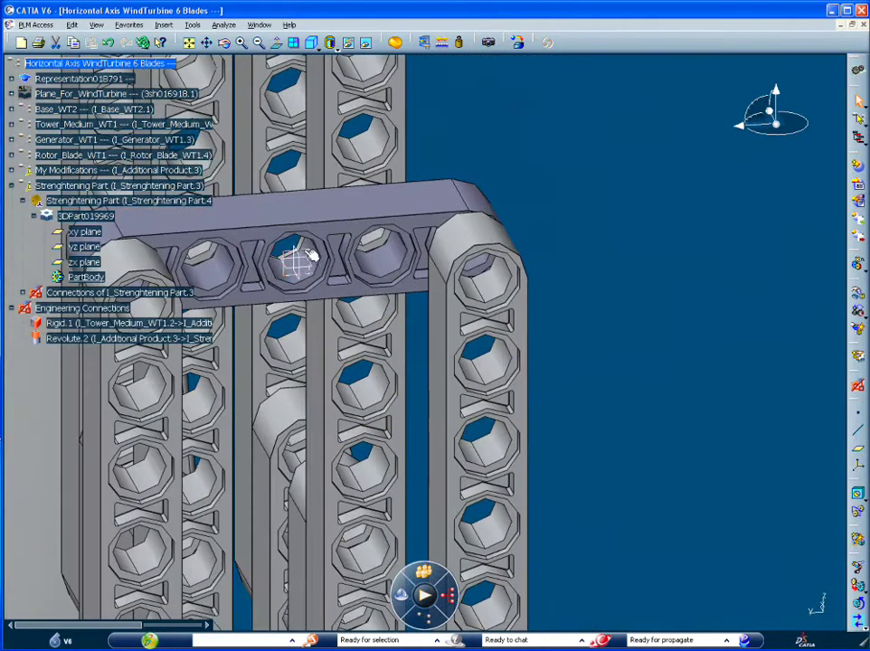
- Activate 3DPart019969 and sketch the strip path from the upper crossbeam down to the base
double_click(291, 259)
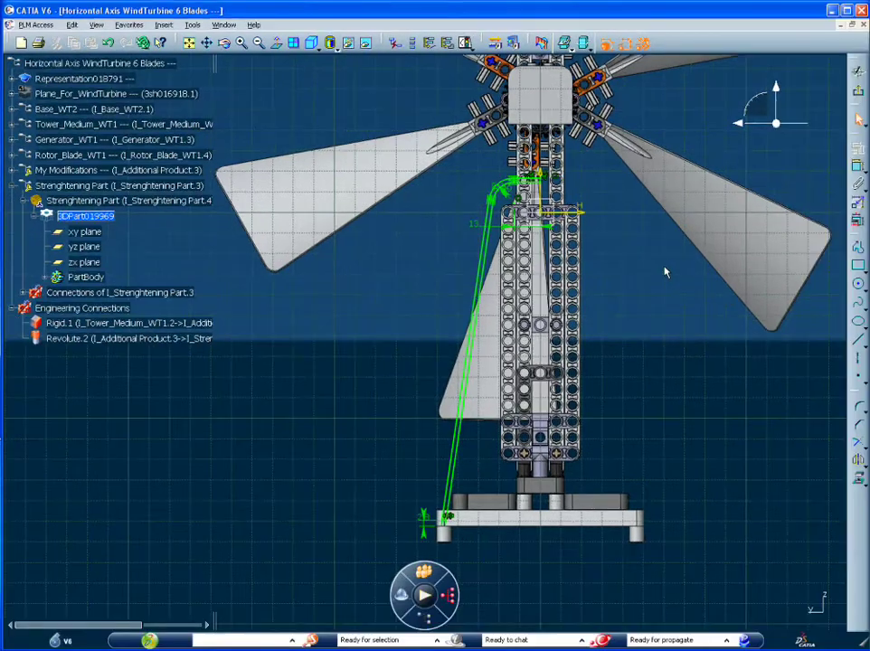
left_click(859, 94)
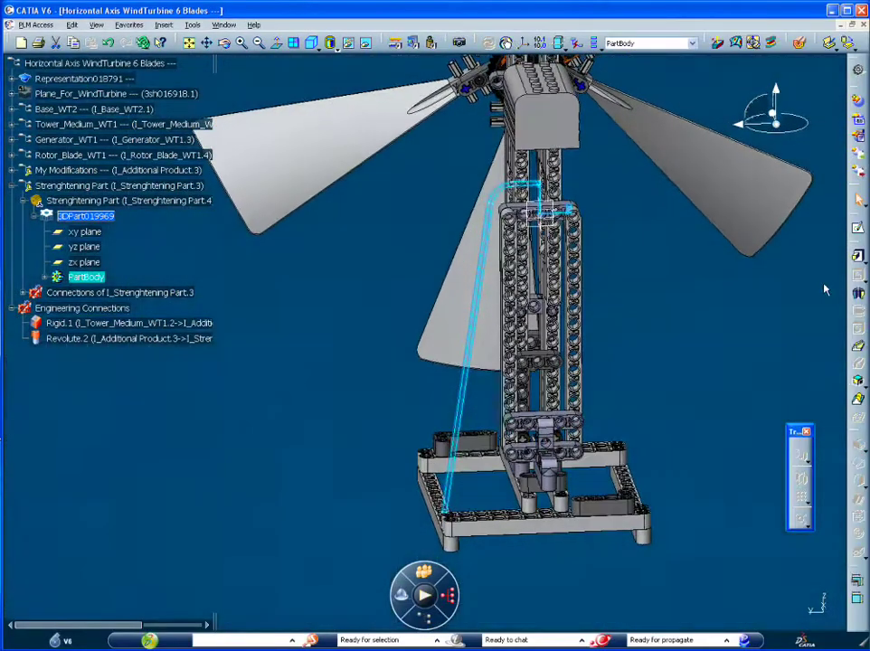
- Pad the strip sketch to a 5 mm length with the direction reversed
left_click(860, 258)
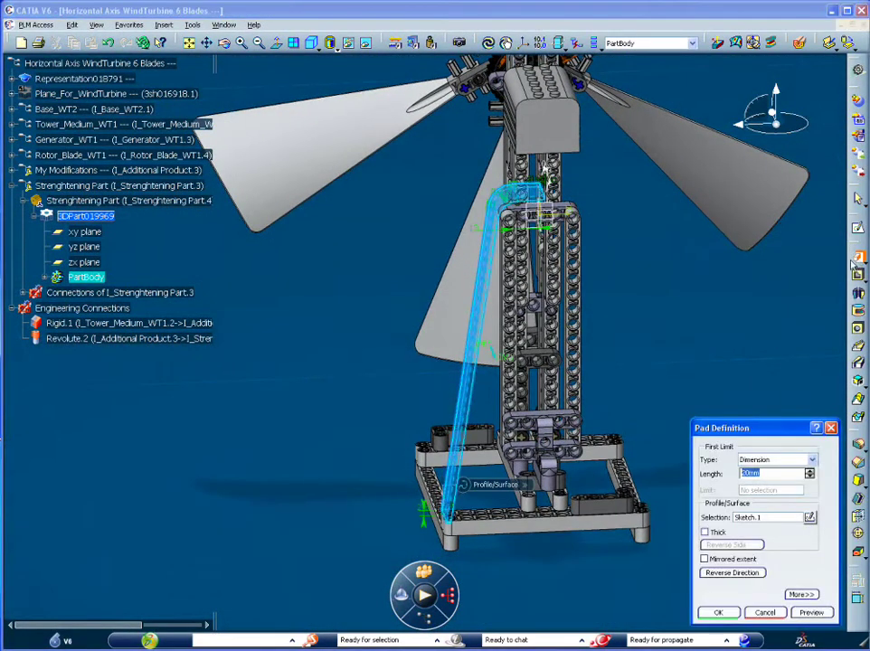
scroll(470, 290, "up", 10)
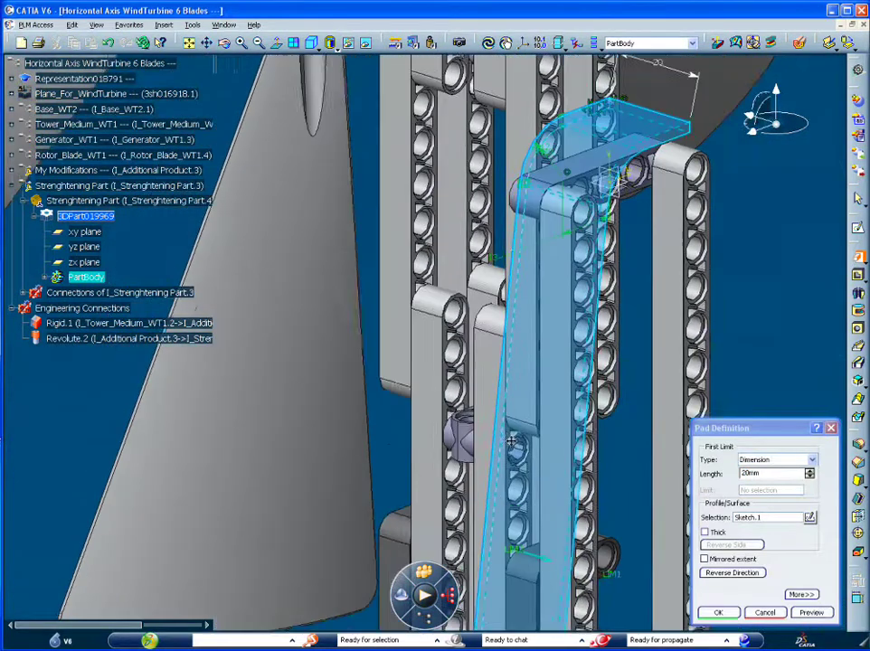
middle_click_drag(528, 279, 514, 348)
double_click(749, 472)
type("5")
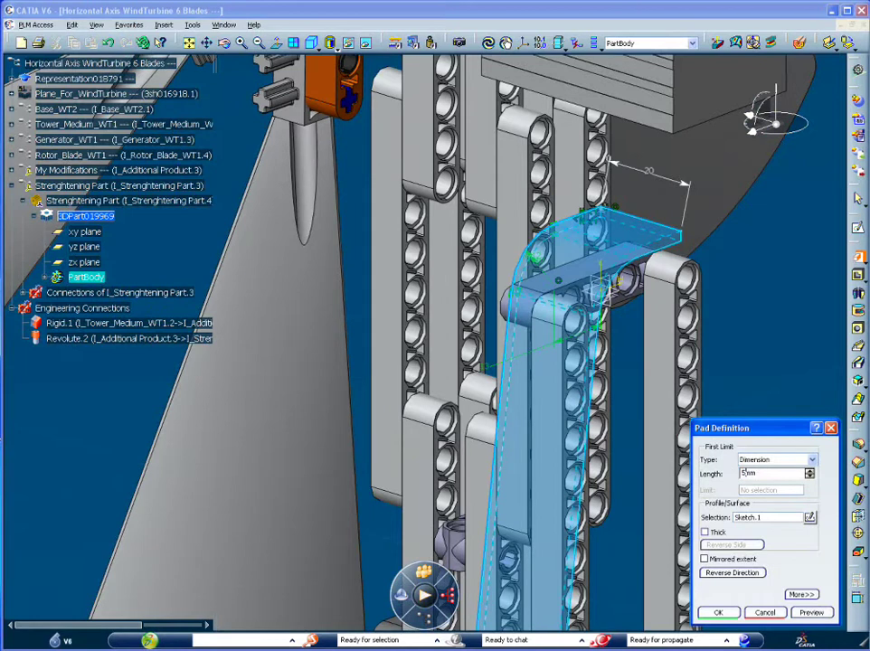
left_click(754, 576)
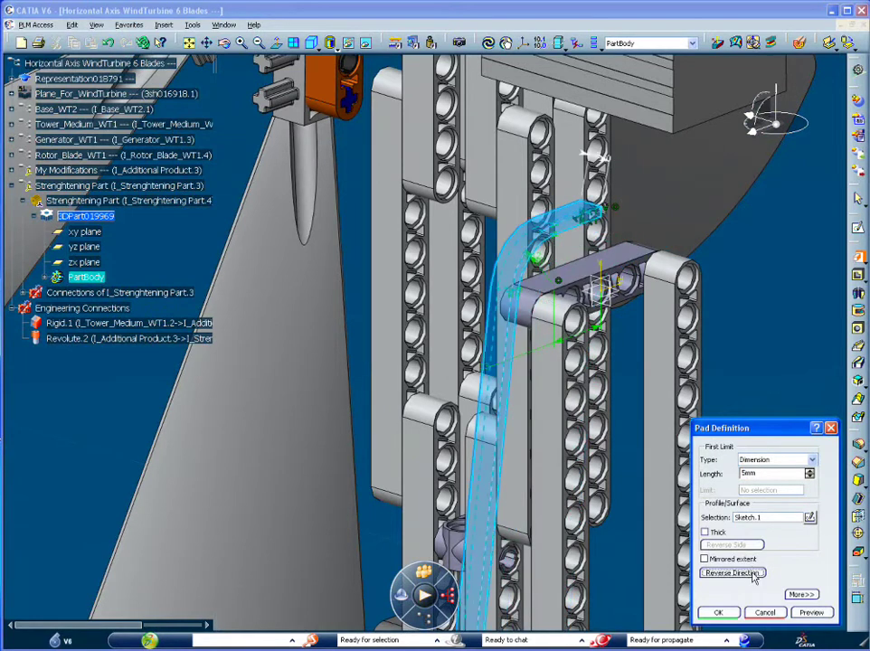
mouse_move(603, 445)
middle_mouse_down()
mouse_move(552, 435)
mouse_move(283, 443)
mouse_move(326, 462)
middle_mouse_up()
left_click(812, 612)
left_click(720, 615)
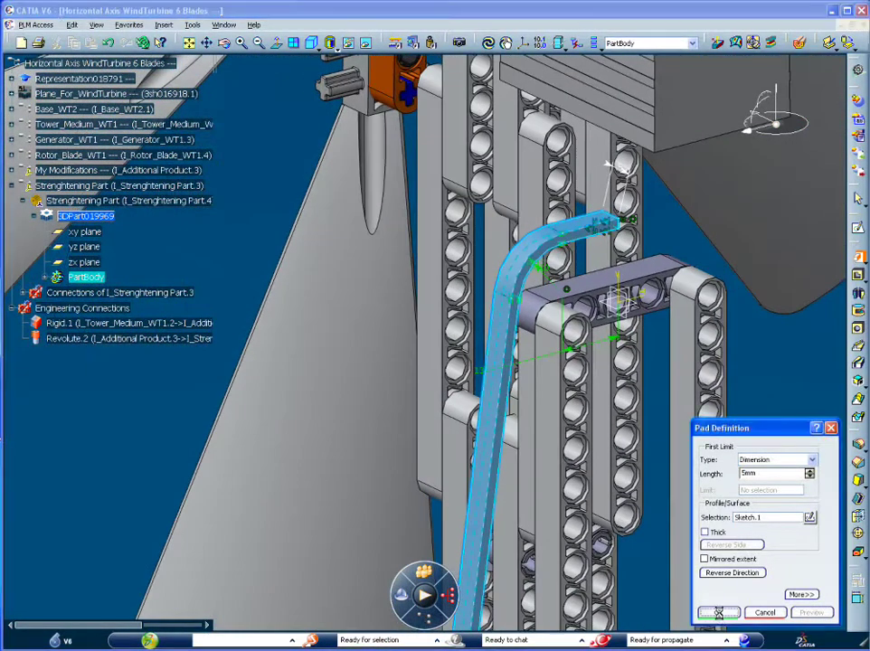
mouse_move(677, 435)
middle_mouse_down()
mouse_move(659, 425)
mouse_move(714, 406)
middle_mouse_up()
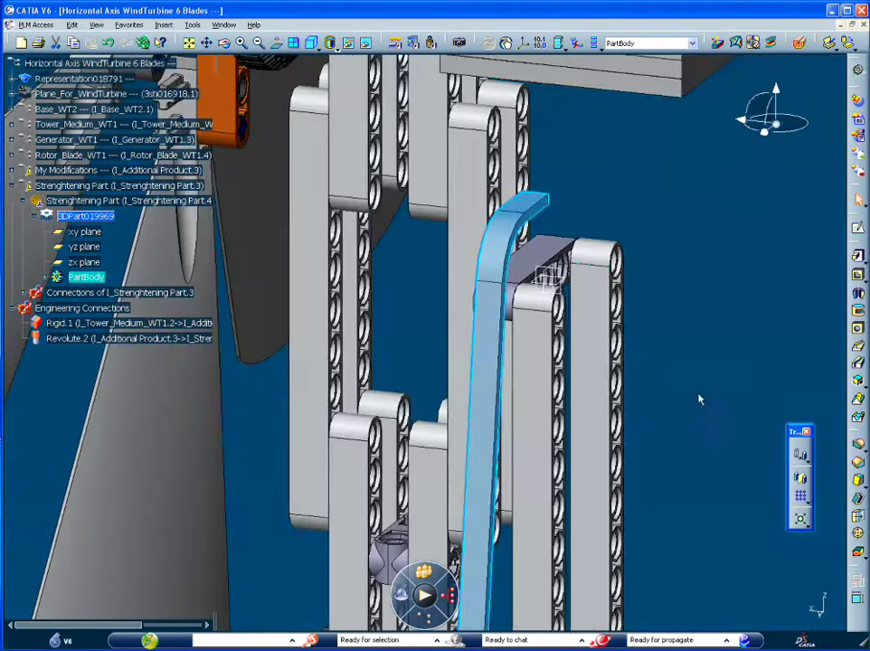
- Sketch on a strip face and pad it 2.8 mm, reversed, into a small upright block
left_click(859, 229)
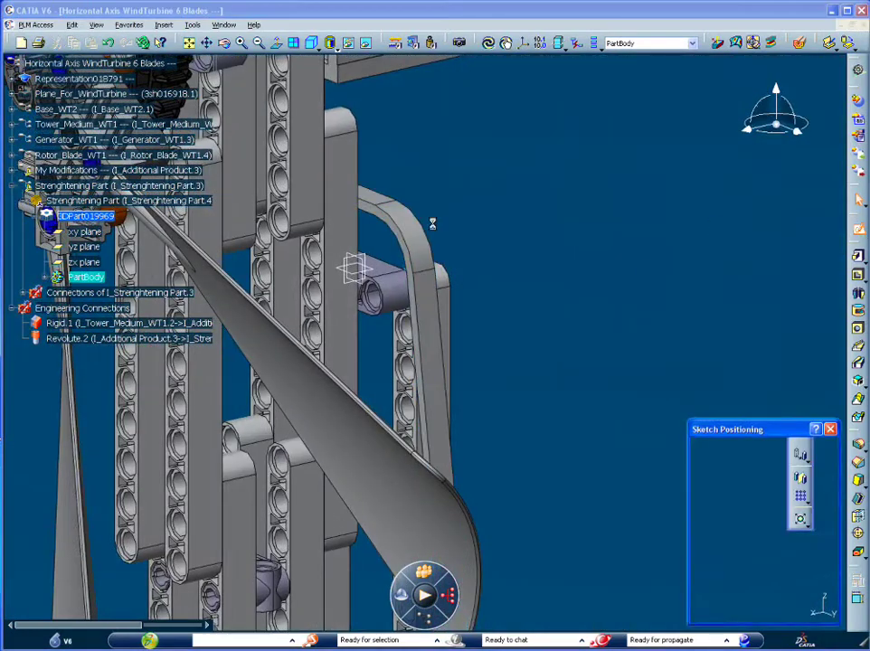
left_click(367, 210)
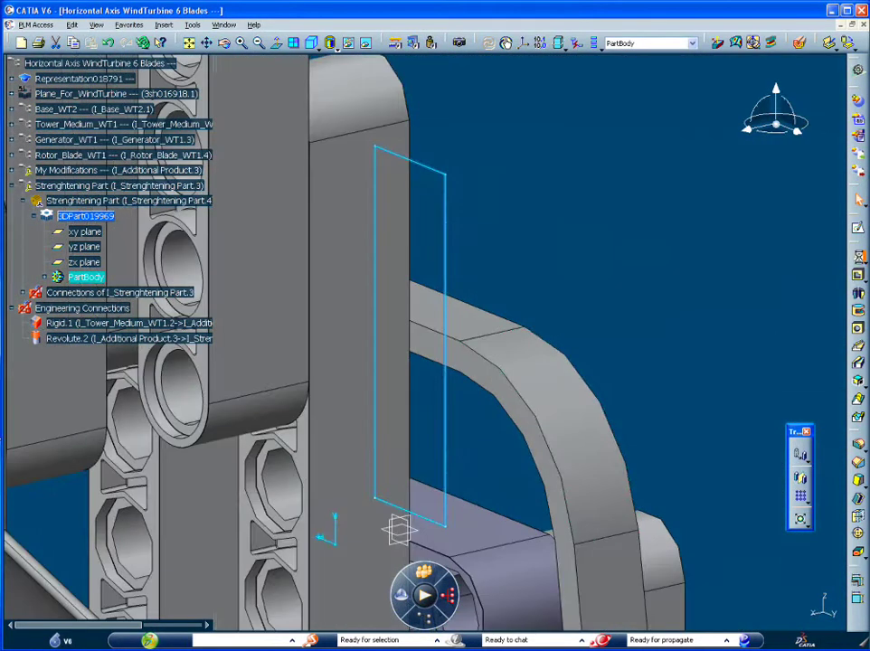
left_click(858, 256)
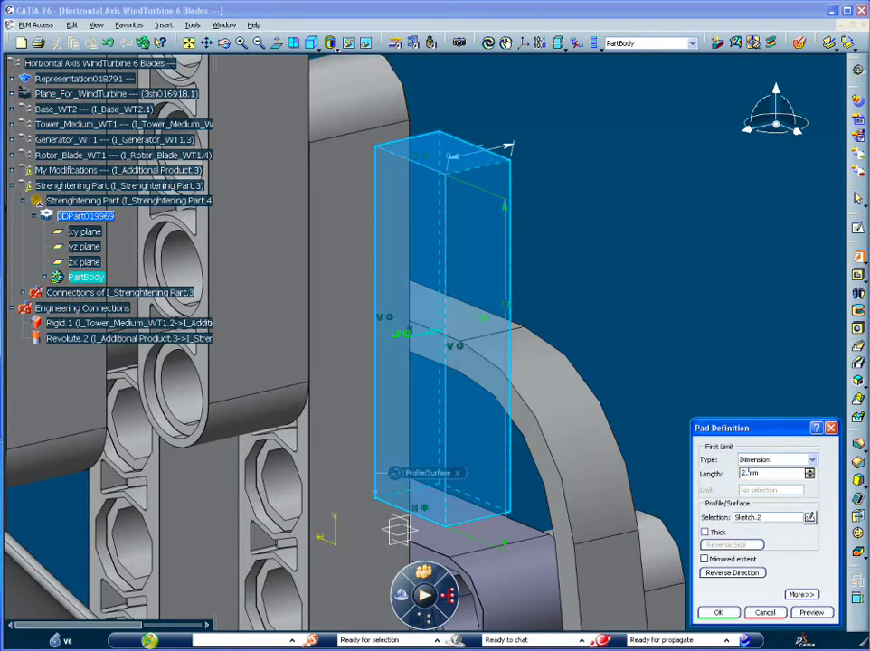
left_click(733, 573)
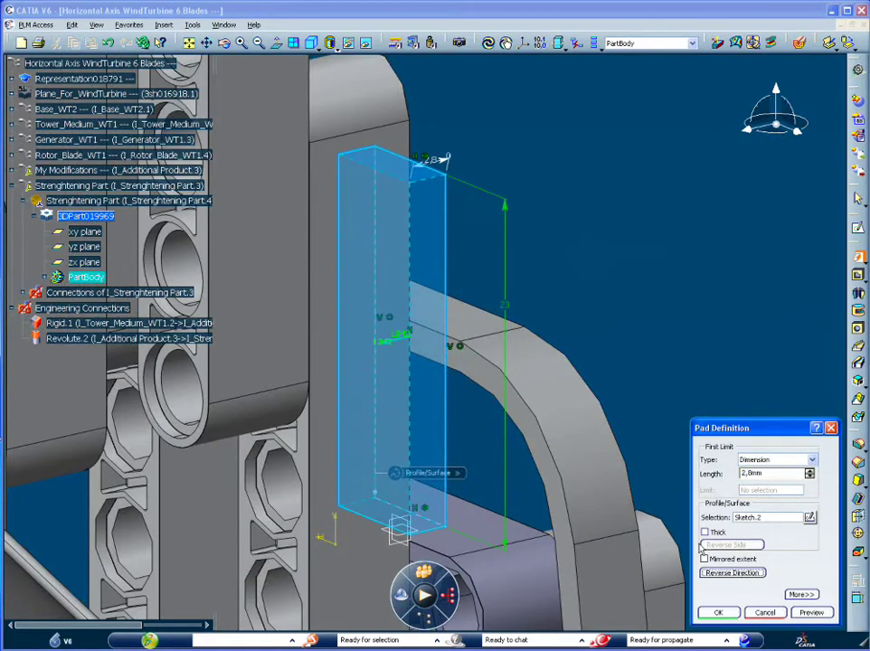
middle_click_drag(579, 424, 417, 429)
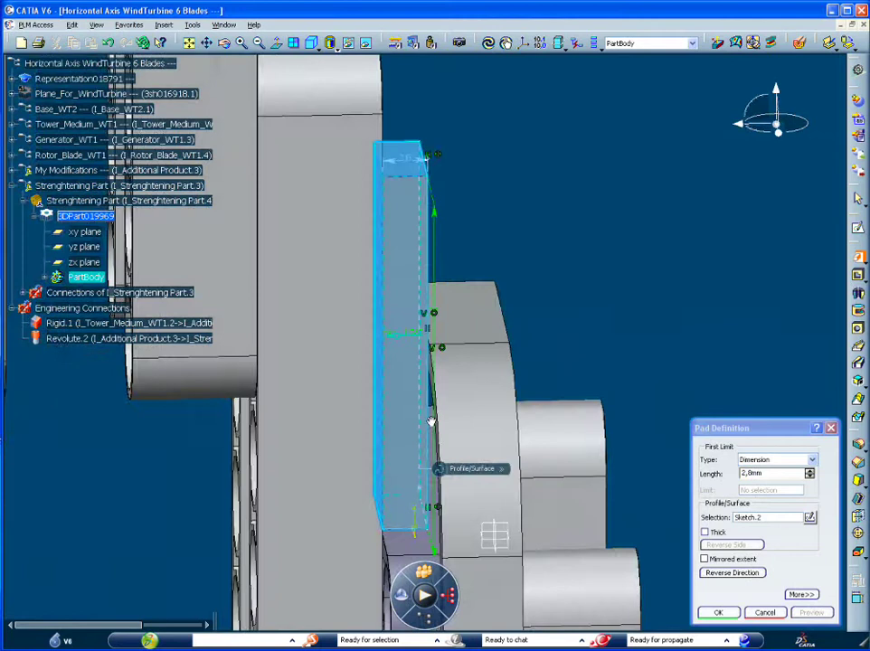
left_click(717, 613)
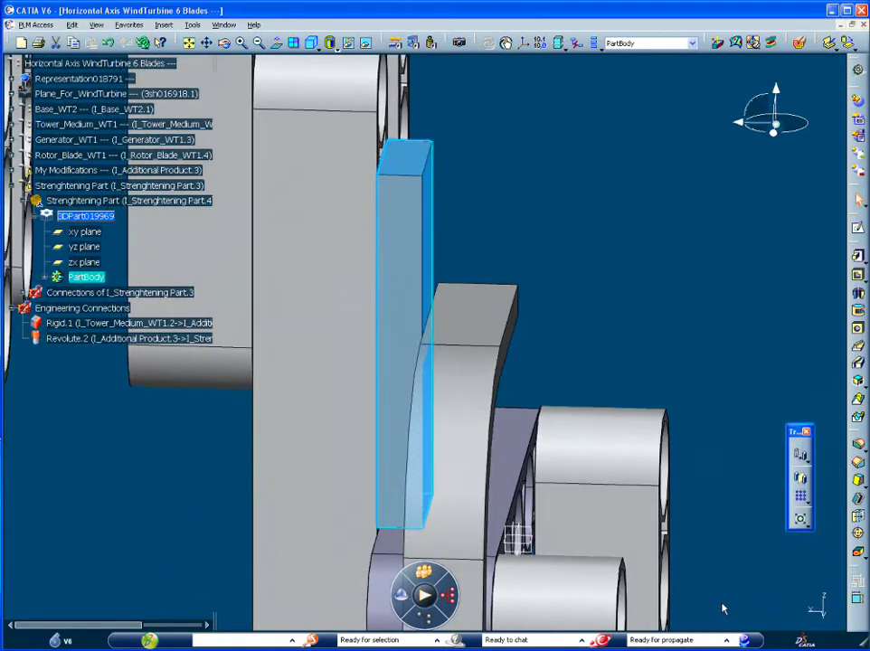
left_click(621, 322)
middle_click_drag(664, 349, 461, 370)
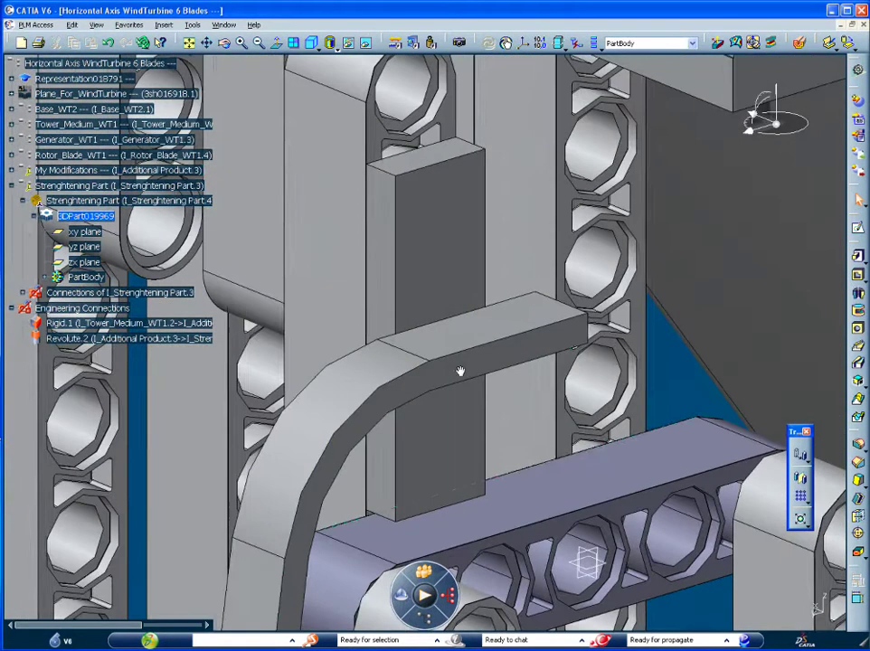
mouse_move(552, 466)
middle_mouse_down()
mouse_move(364, 459)
mouse_move(349, 374)
mouse_move(342, 379)
mouse_move(575, 267)
mouse_move(507, 534)
mouse_move(625, 582)
mouse_move(632, 544)
mouse_move(575, 270)
mouse_move(564, 346)
mouse_move(463, 398)
mouse_move(332, 318)
middle_mouse_up()
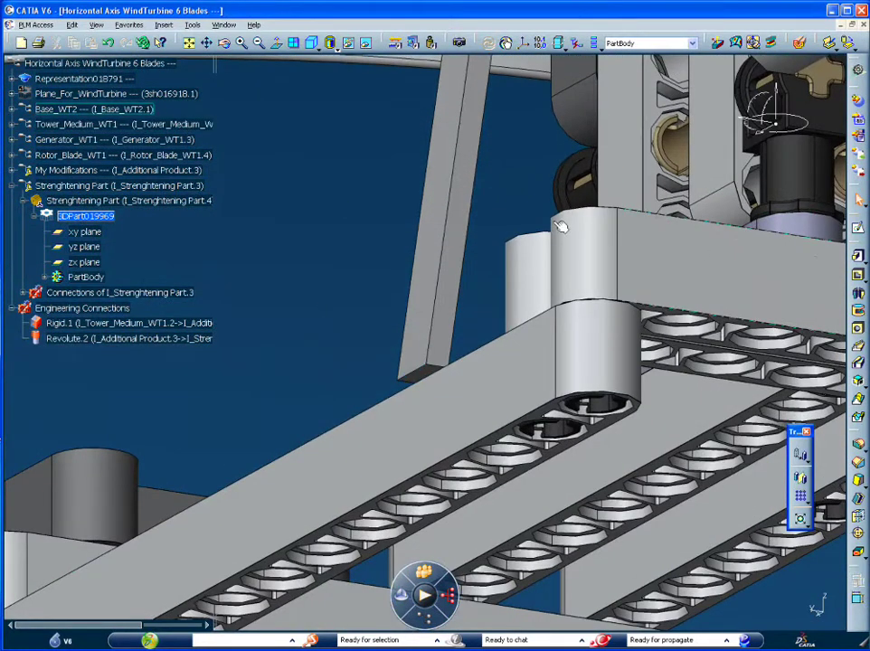
- Sketch a rectangle on the base beam as Sketch.3 and pad it 2.8 mm downward
left_click(859, 231)
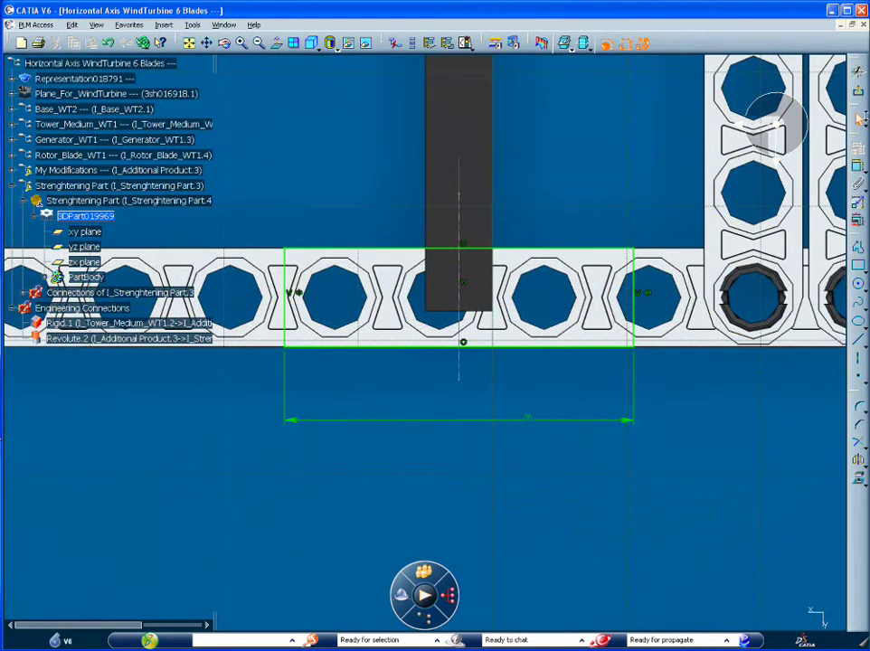
left_click(861, 96)
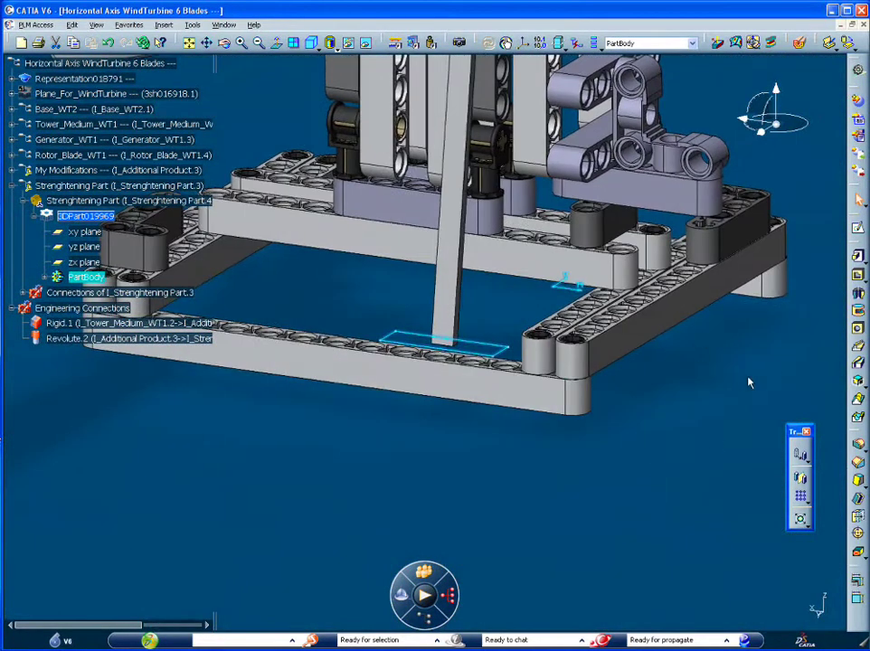
left_click(858, 255)
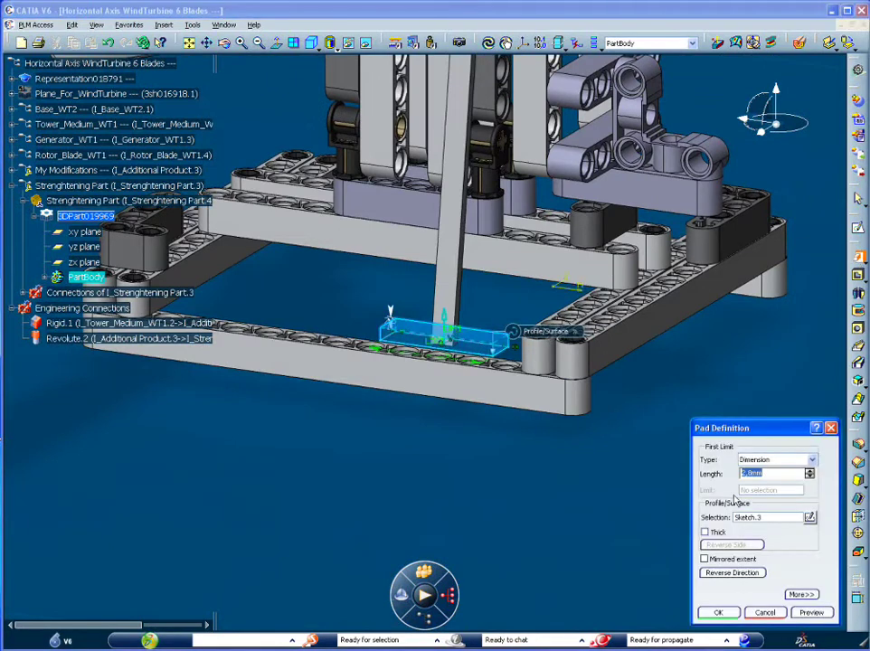
left_click(742, 575)
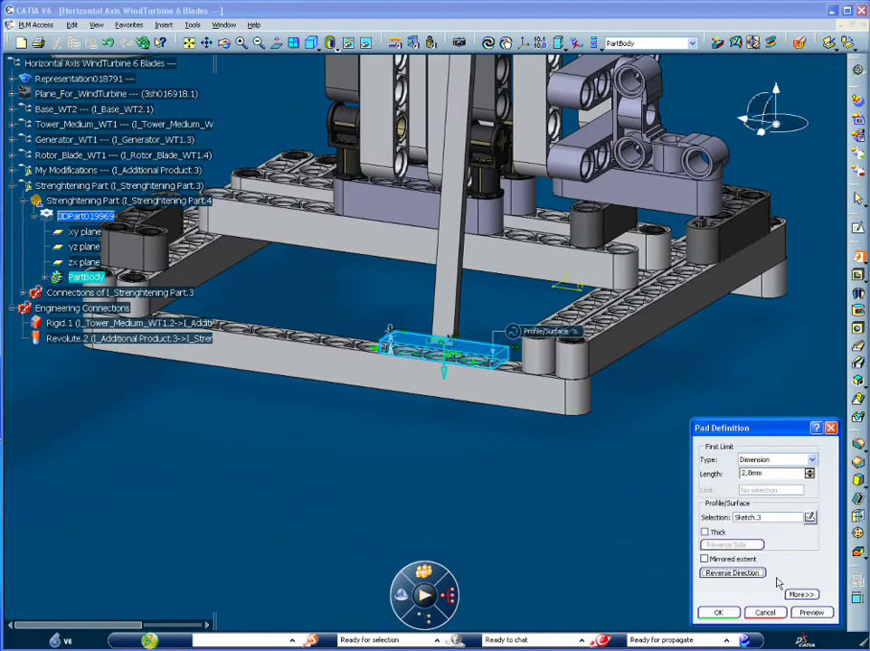
mouse_move(612, 461)
middle_mouse_down()
mouse_move(373, 437)
mouse_move(553, 548)
middle_mouse_up()
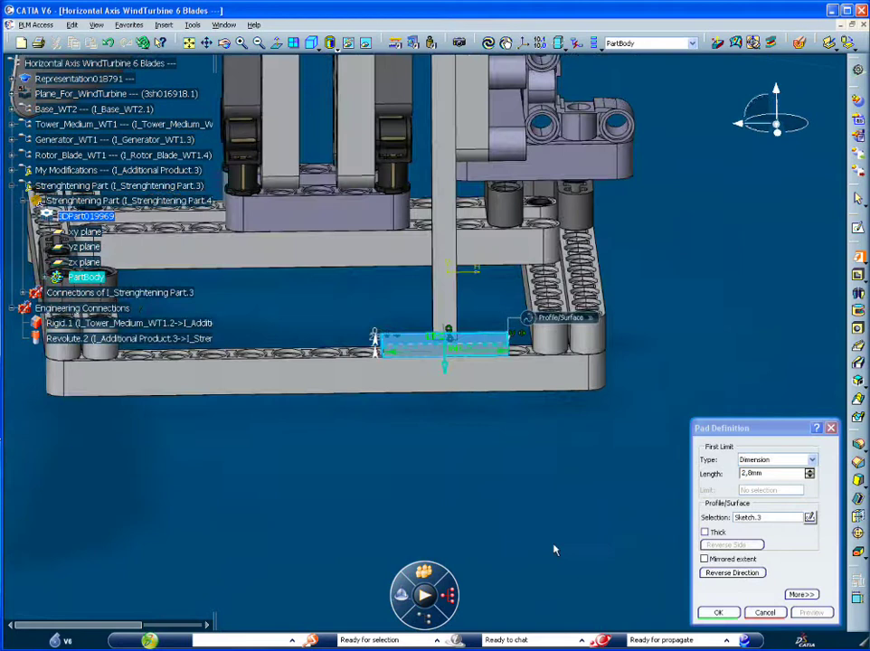
left_click(723, 615)
mouse_move(608, 549)
middle_mouse_down()
mouse_move(280, 432)
mouse_move(674, 518)
middle_mouse_up()
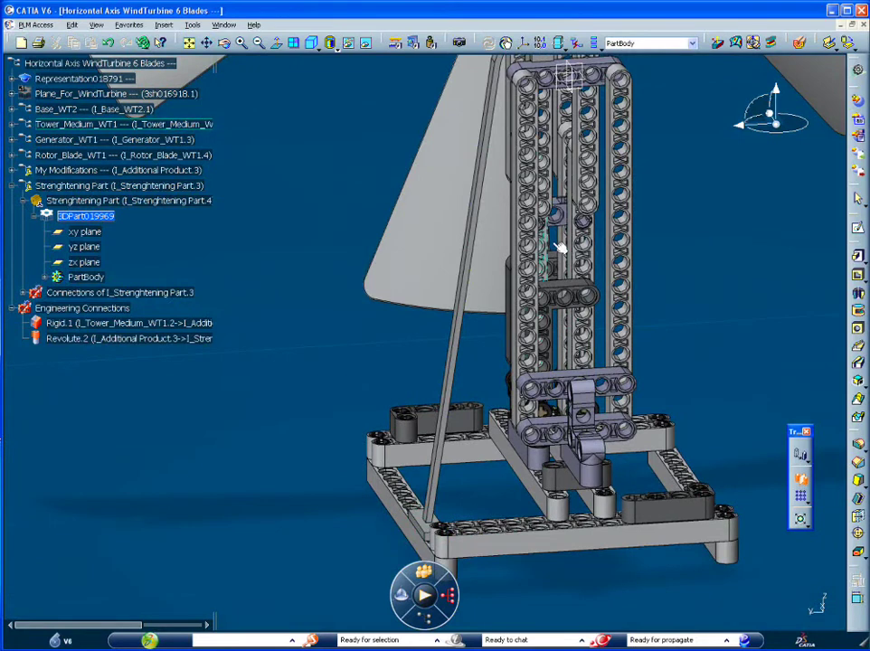
- Mirror the solid using the zx plane instead of Pad.2\Face.1 as the mirroring element
middle_click_drag(559, 248, 559, 443)
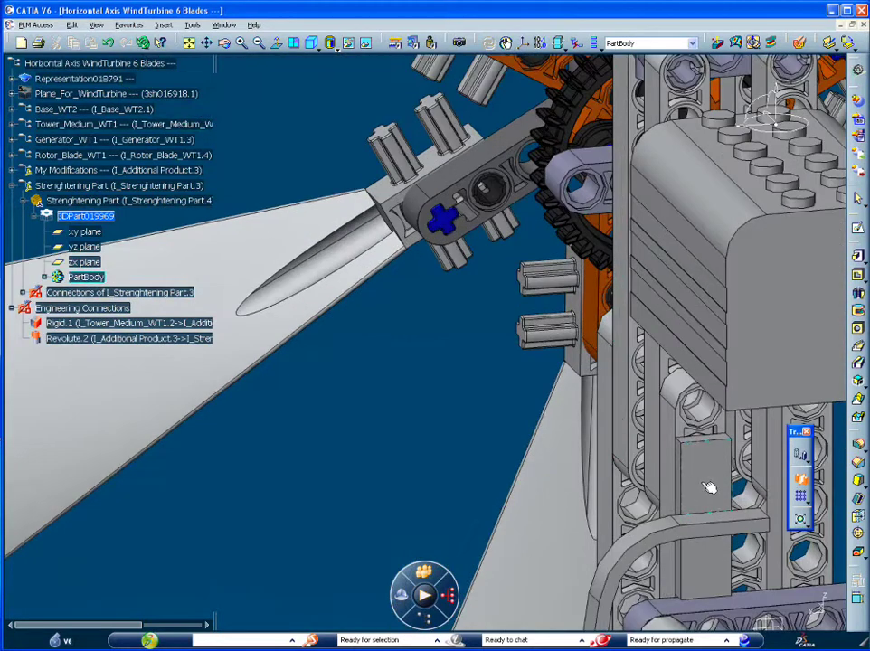
left_click(800, 496)
left_click(680, 496)
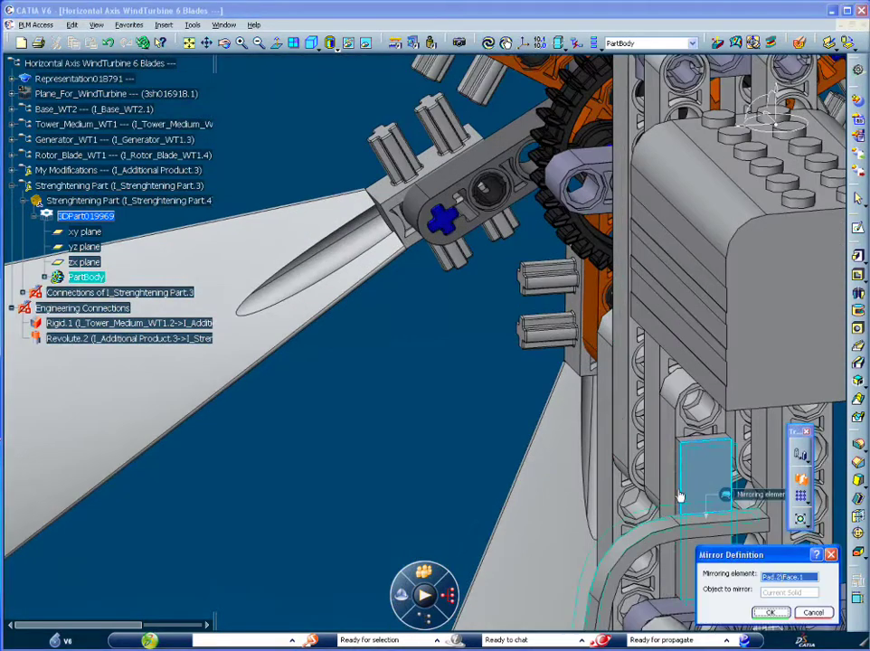
middle_click_drag(680, 496, 546, 468)
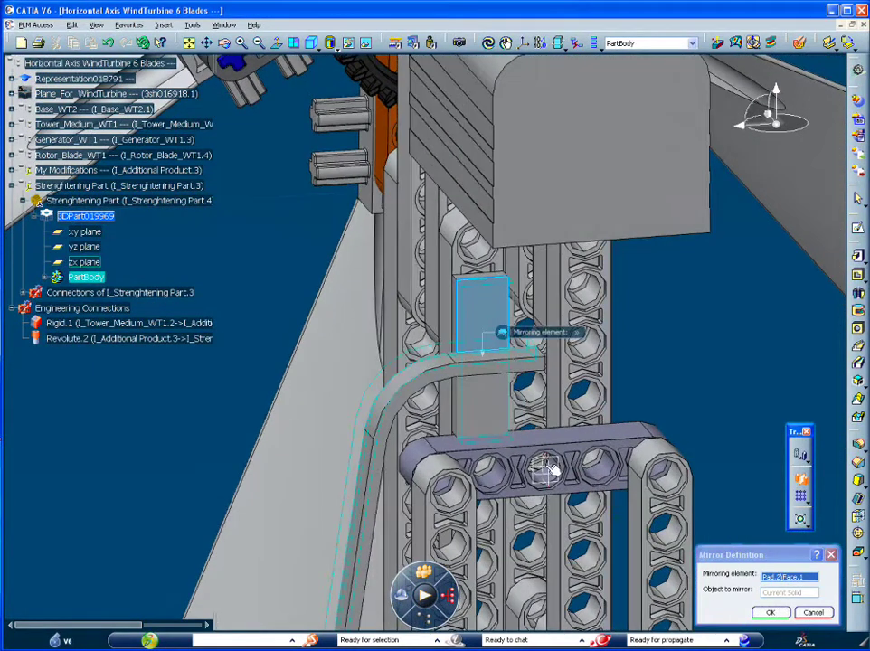
left_click(546, 468)
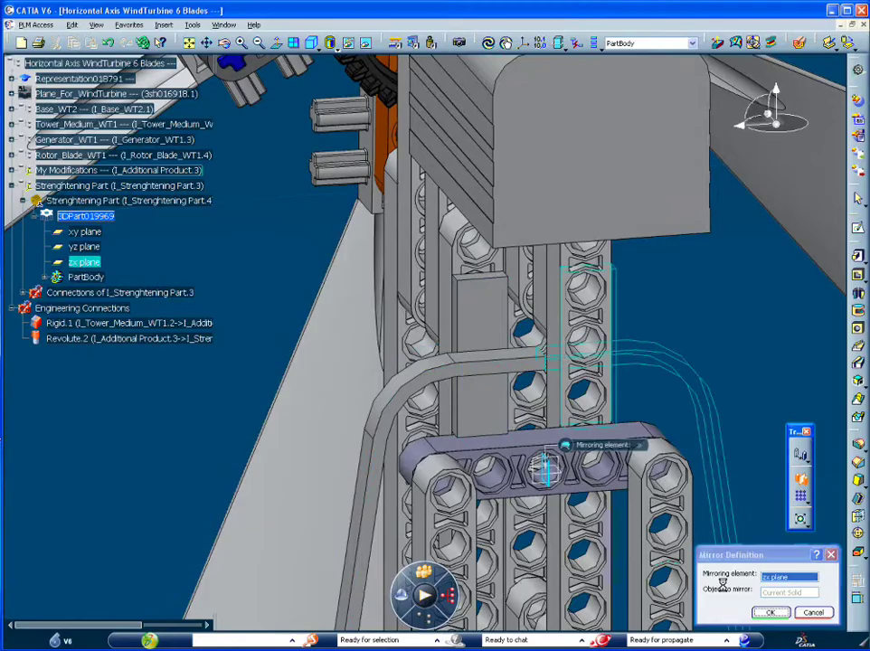
left_click(771, 612)
mouse_move(660, 480)
middle_mouse_down()
mouse_move(543, 486)
mouse_move(507, 374)
mouse_move(572, 417)
mouse_move(467, 294)
middle_mouse_up()
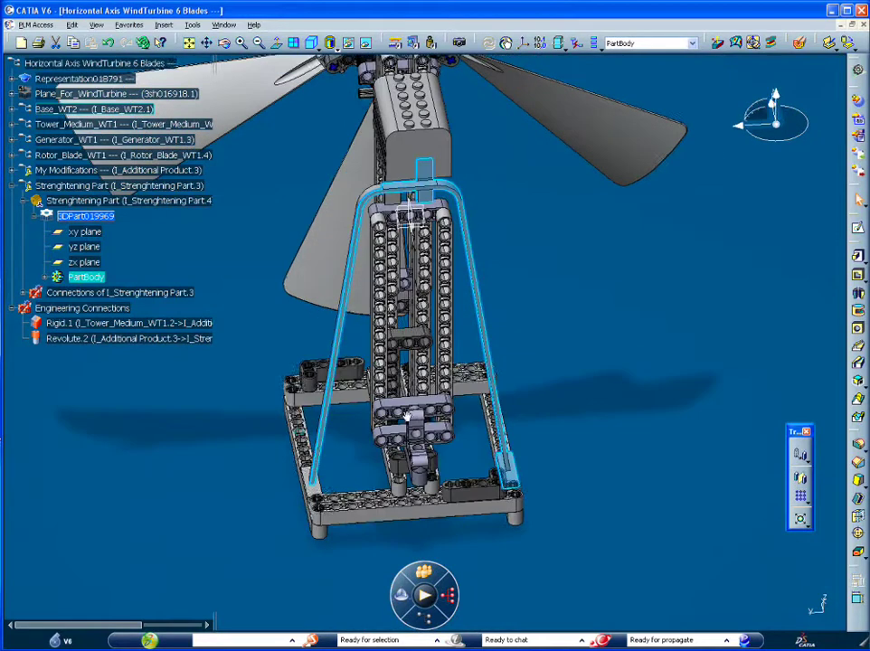
- Activate Strenghtening Part.3 and slide it upward along the tower with Manipulation
middle_click_drag(427, 379, 443, 335)
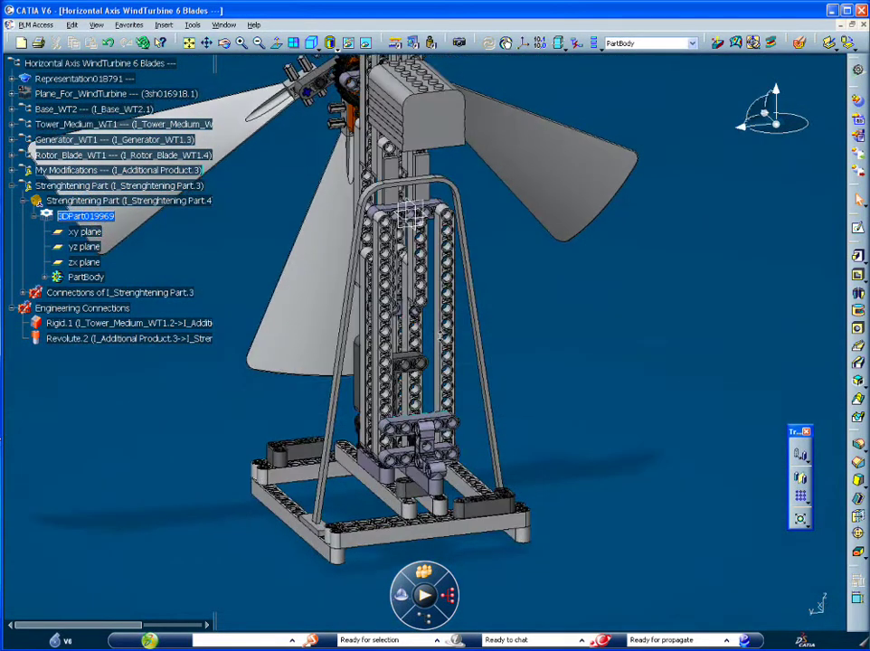
middle_click_drag(442, 336, 534, 447)
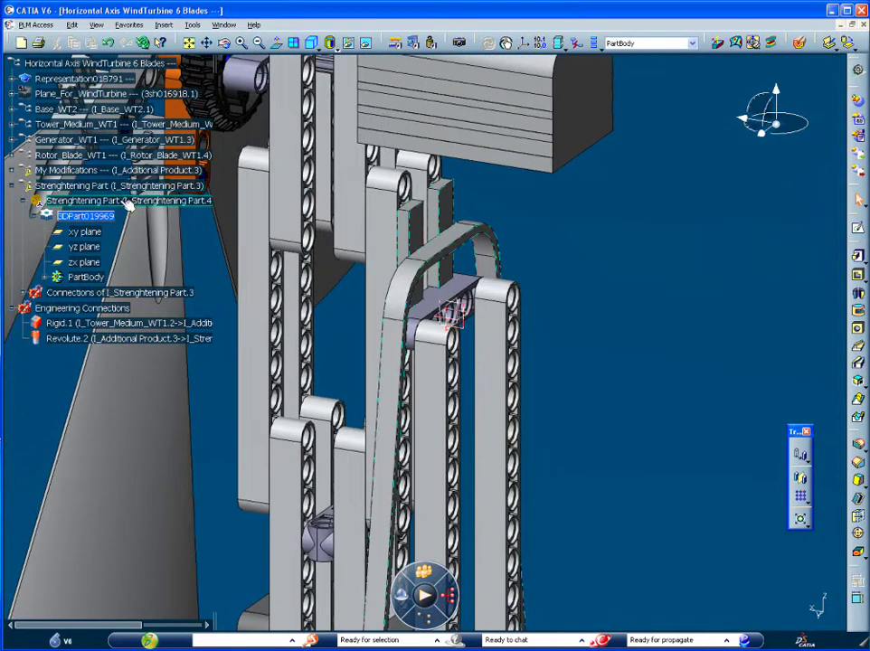
double_click(466, 249)
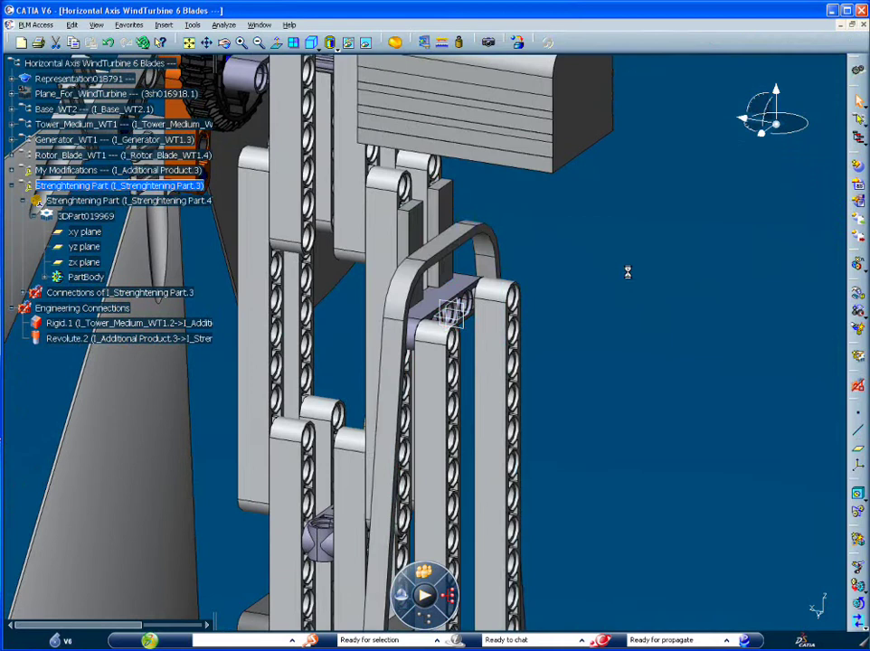
left_click(855, 312)
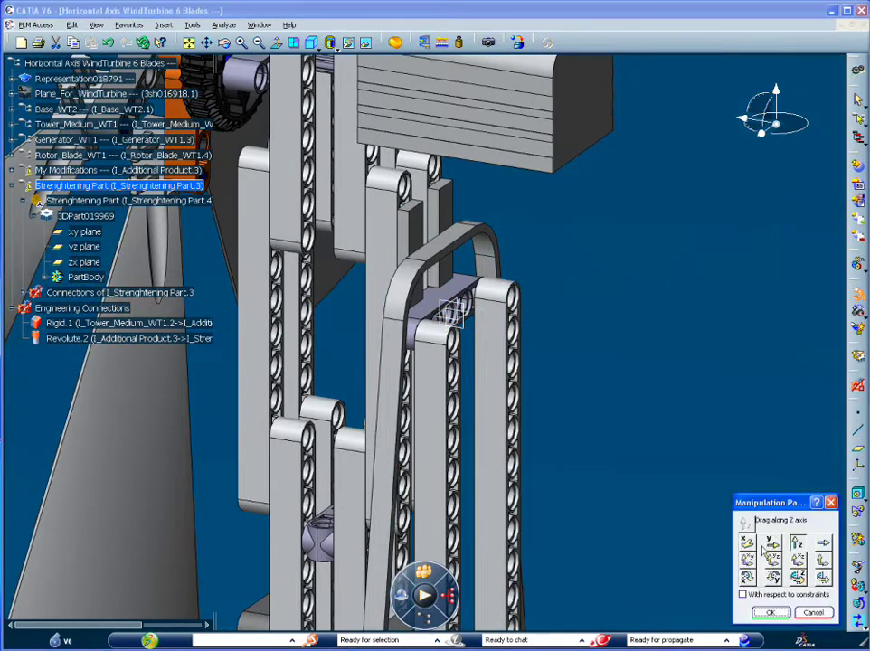
left_click_drag(484, 304, 486, 256)
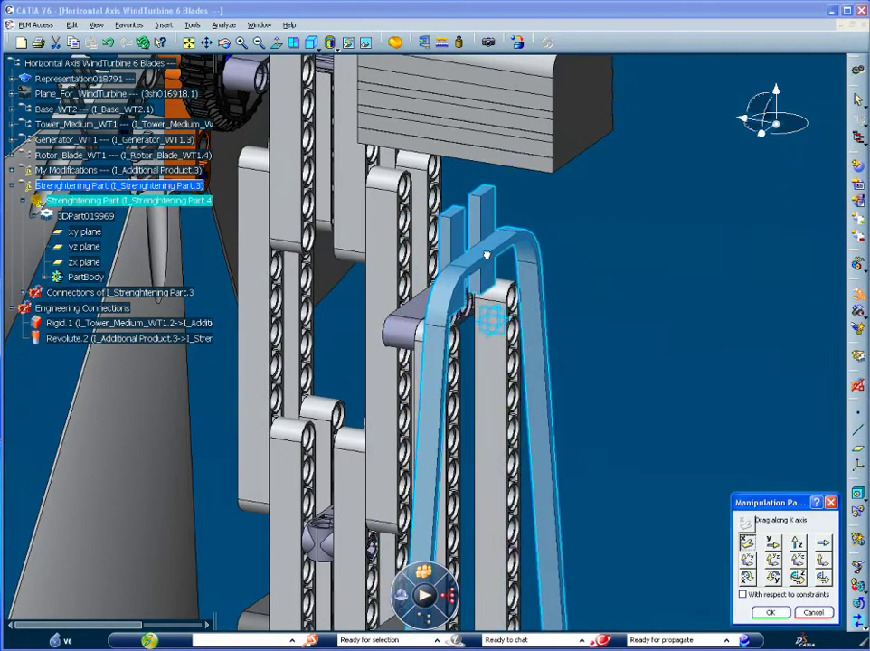
left_click(770, 613)
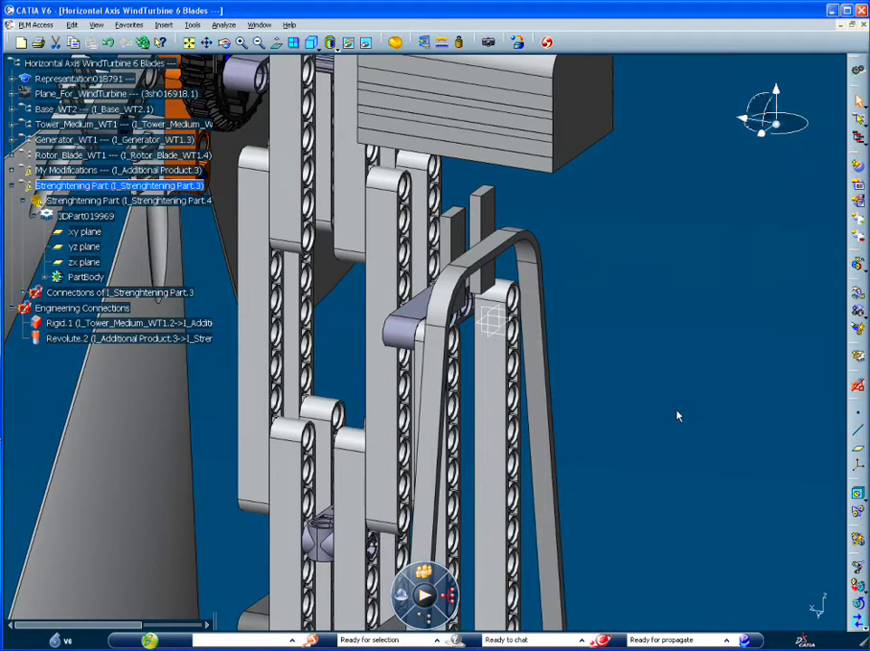
left_click(150, 641)
mouse_move(236, 606)
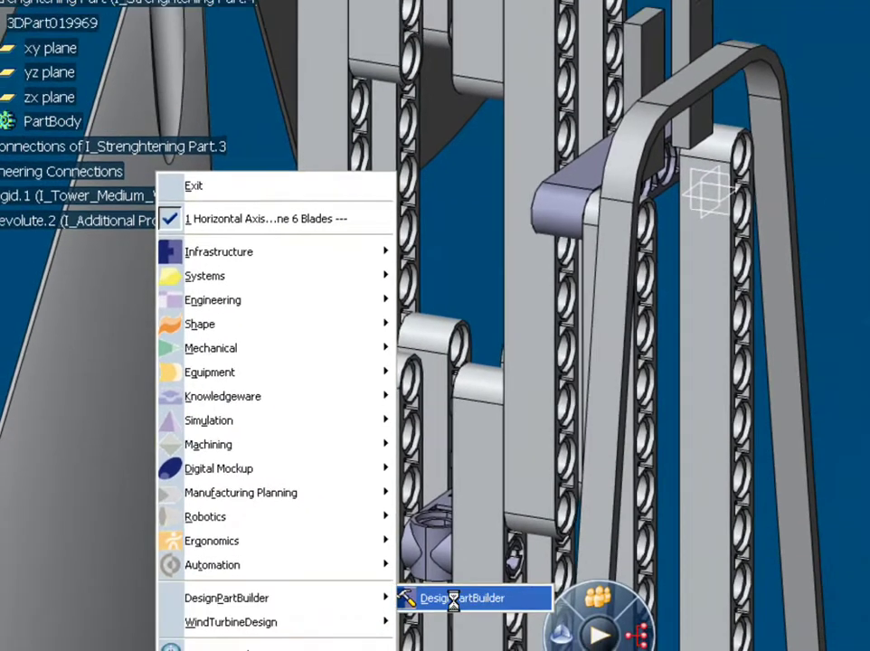
- Launch DesignPartBuilder with Strenghtening Part.3 as the object carrying the process
left_click(492, 606)
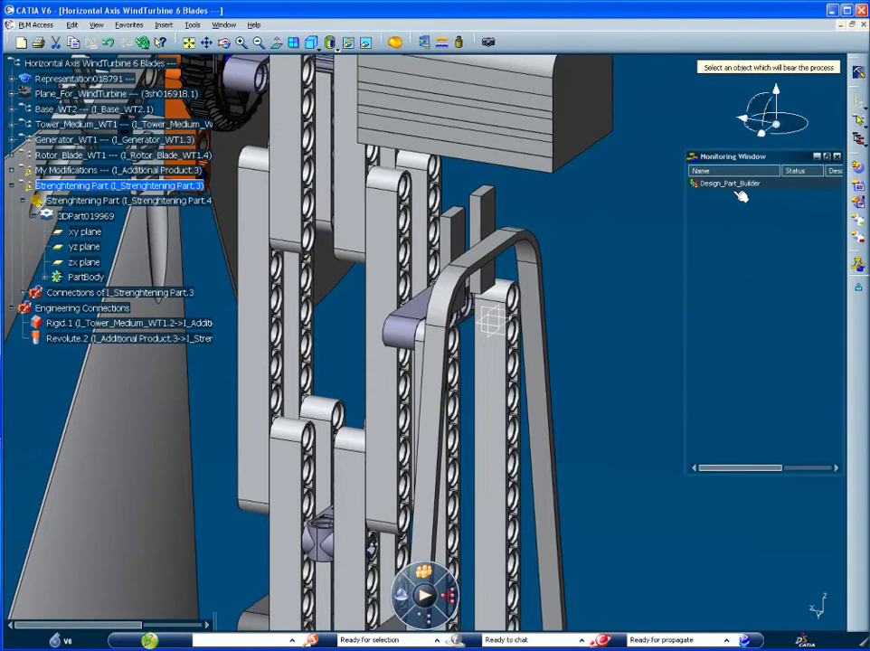
left_click(116, 187)
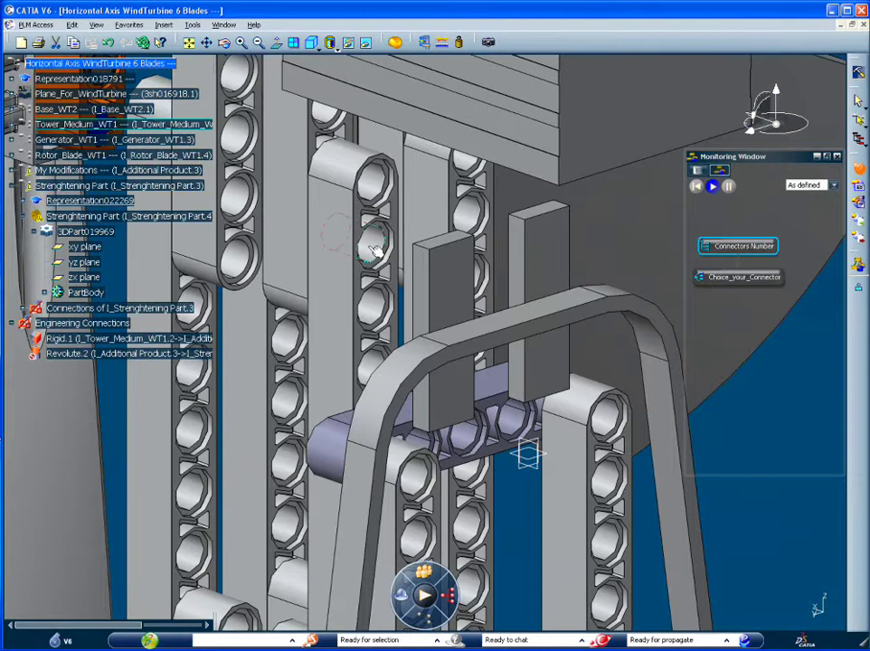
- Publish the tower hole axes as Axis9, Axis7 and Axis71
left_click(373, 250)
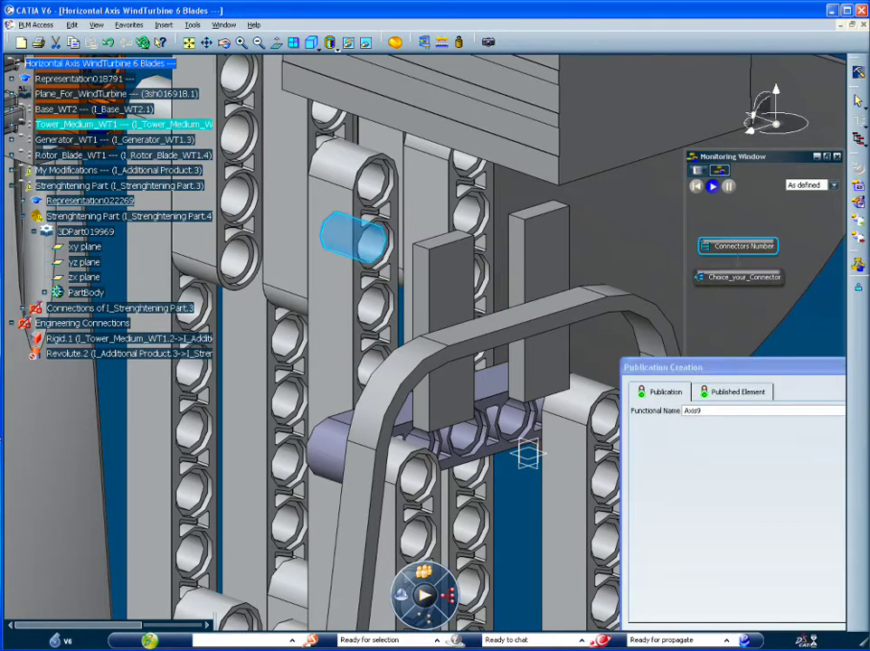
left_click(815, 638)
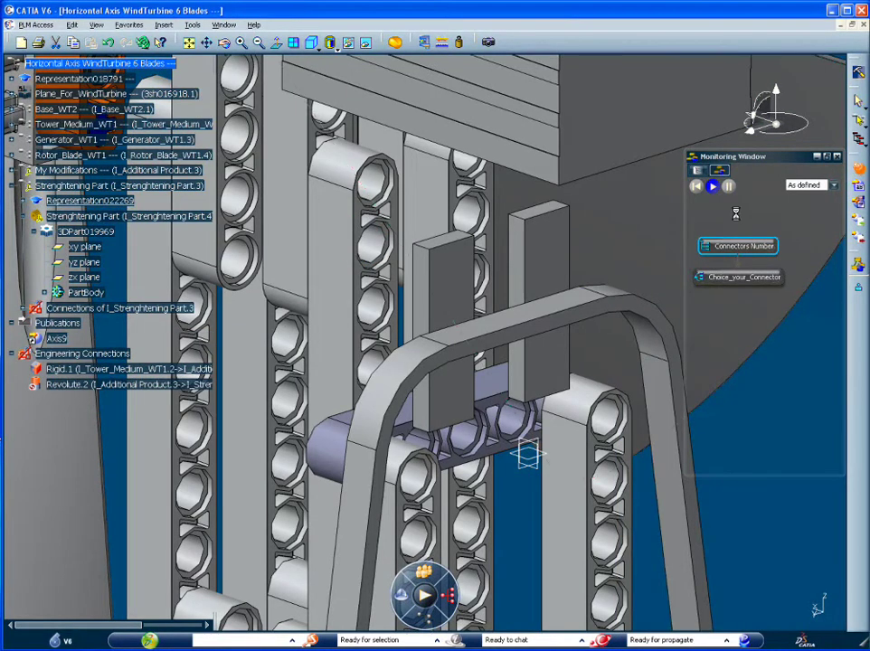
left_click(371, 365)
key("Return")
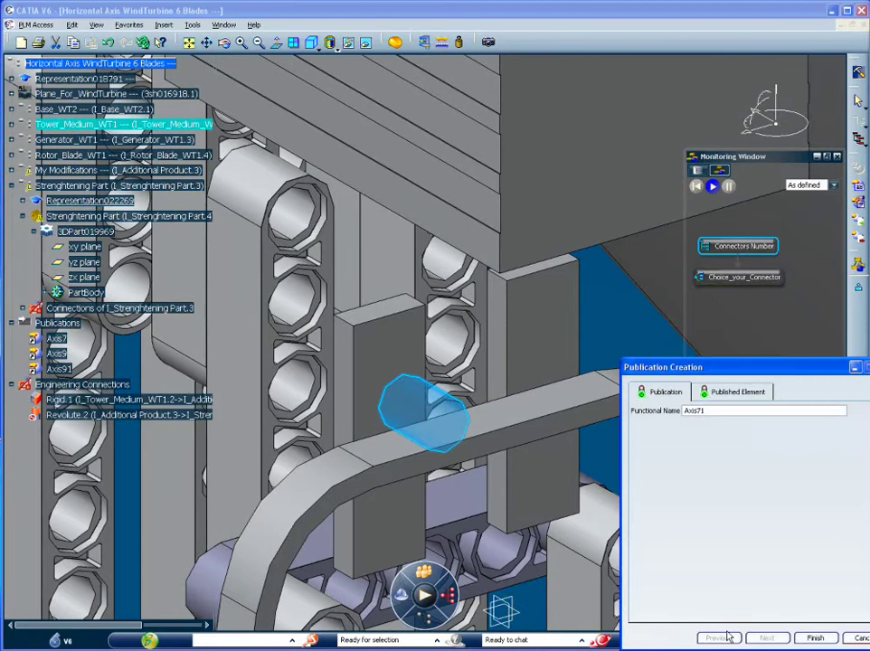
left_click(813, 639)
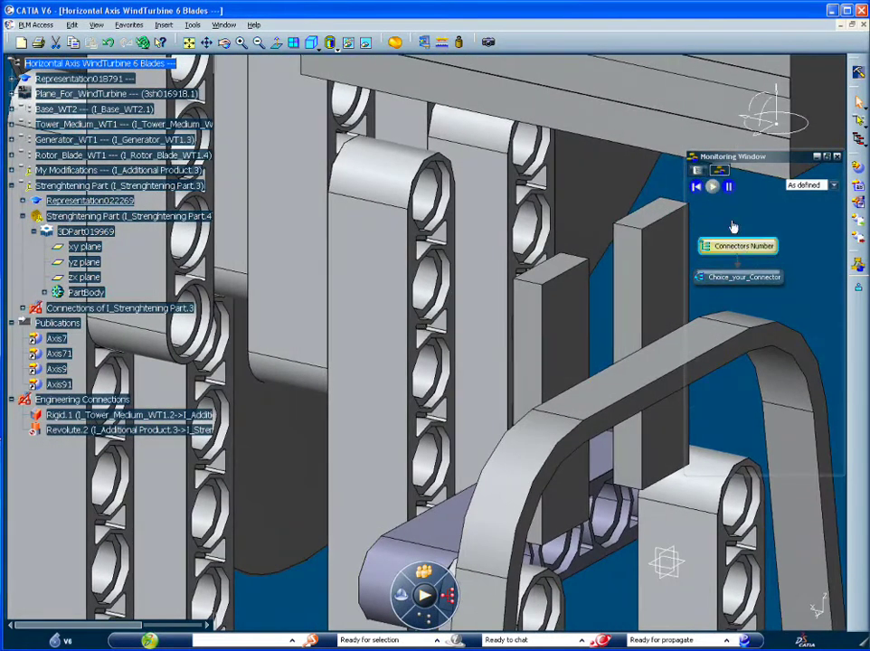
- Keep the number of connectors to create at four
left_click(738, 246)
left_click(744, 489)
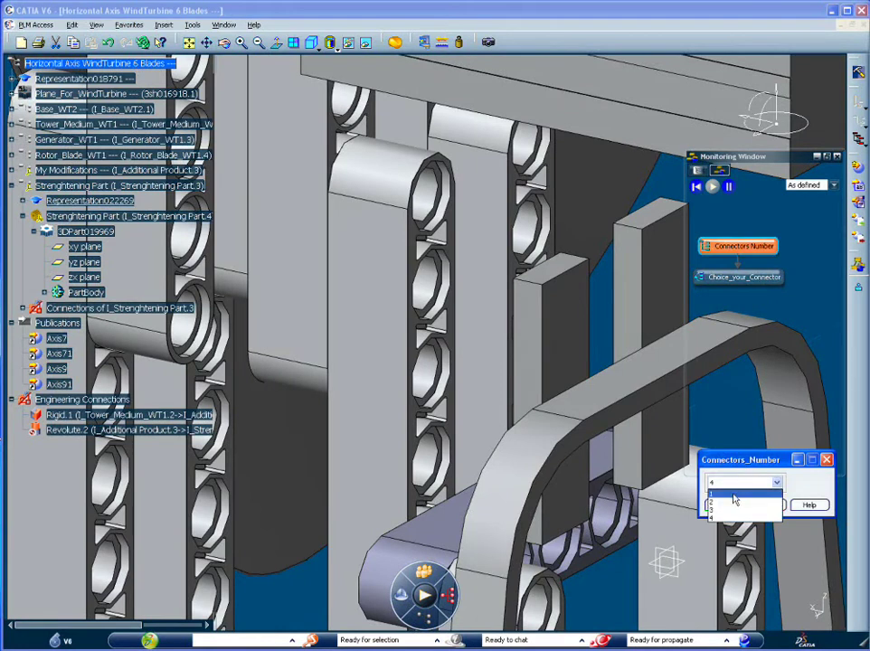
left_click(735, 520)
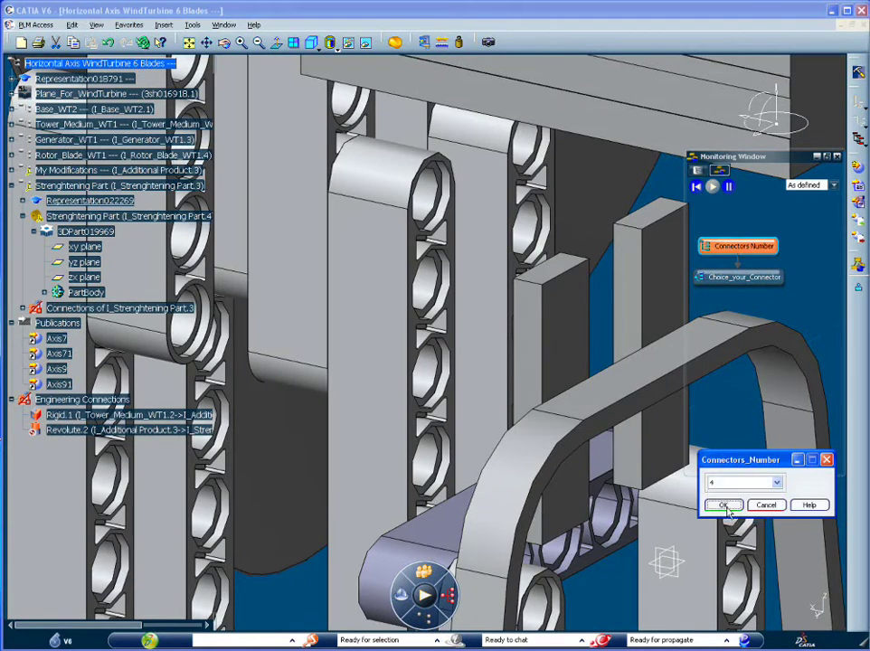
left_click(724, 505)
- Choose a male circular connector hosted on Strenghtening Part.4 and confirm it
left_click(740, 281)
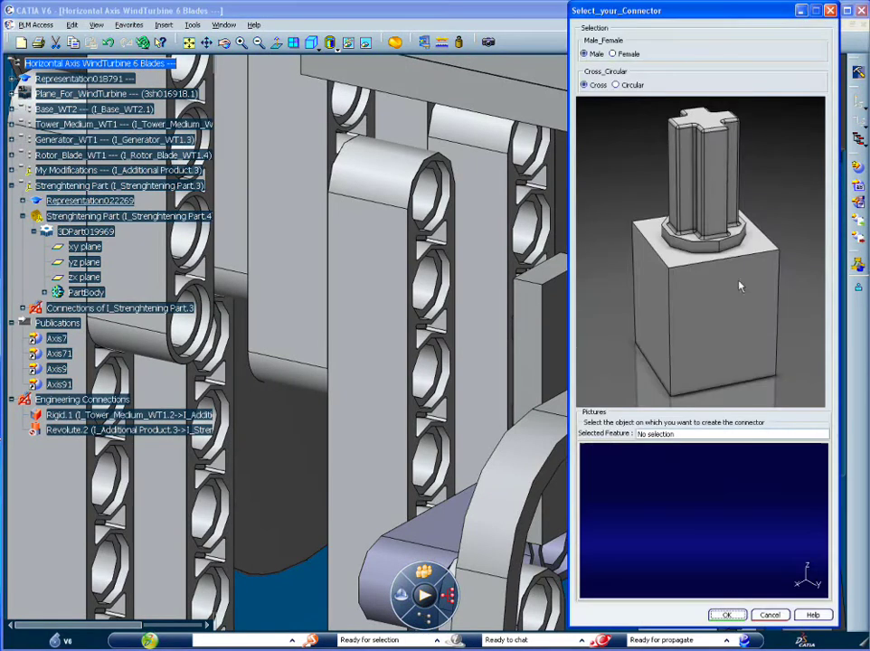
left_click(617, 53)
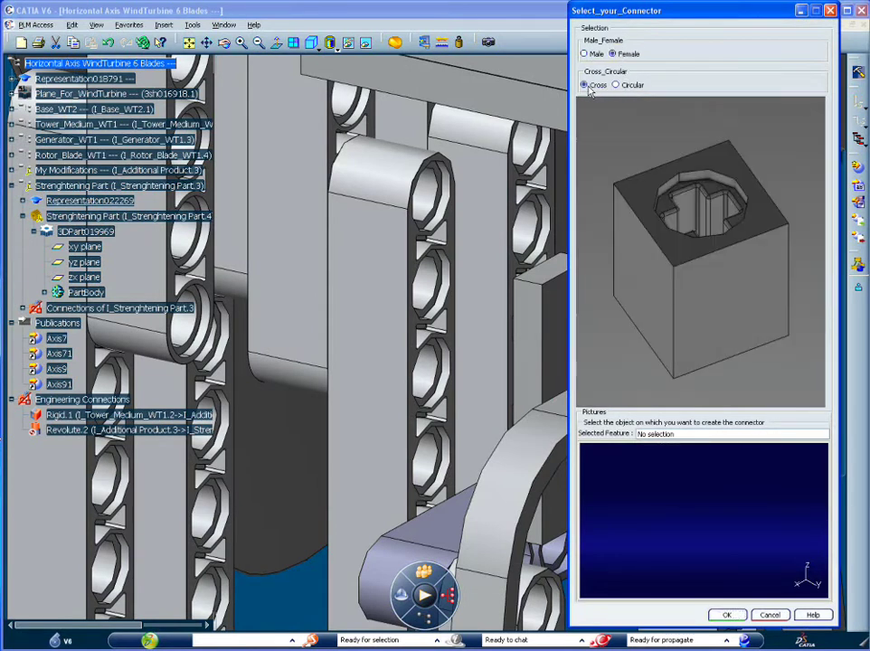
left_click(616, 85)
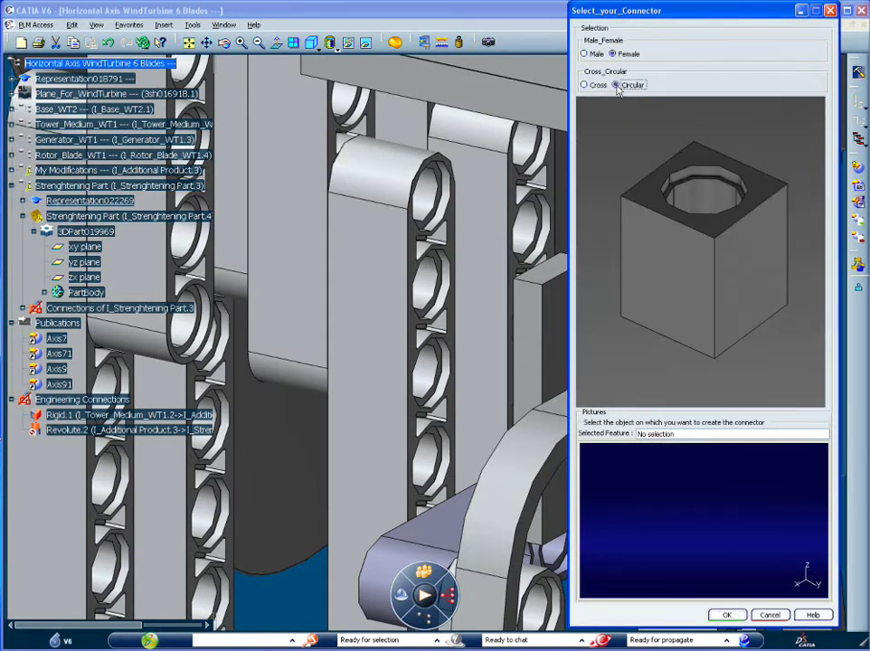
left_click(585, 54)
left_click(584, 85)
left_click(616, 85)
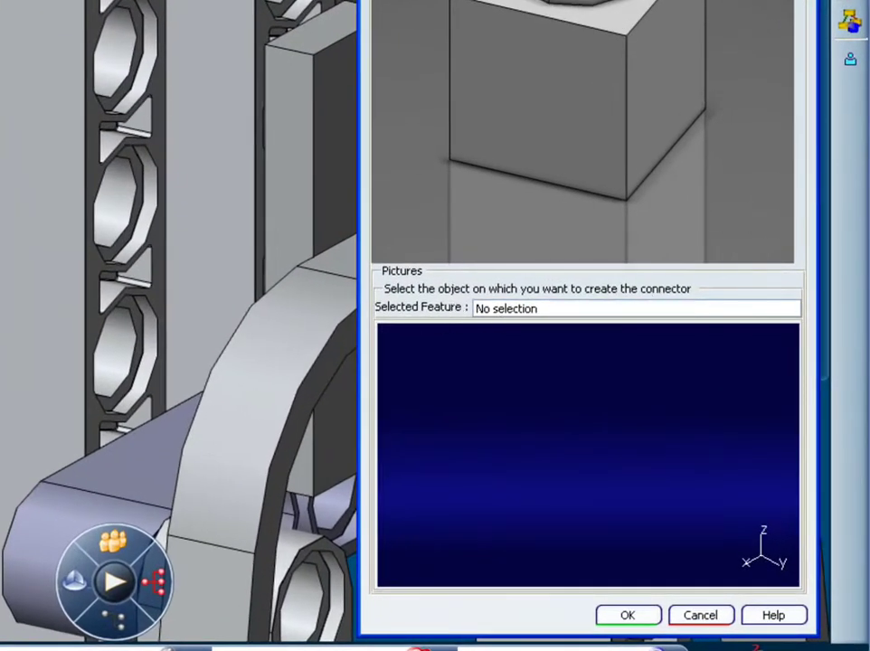
left_click(289, 181)
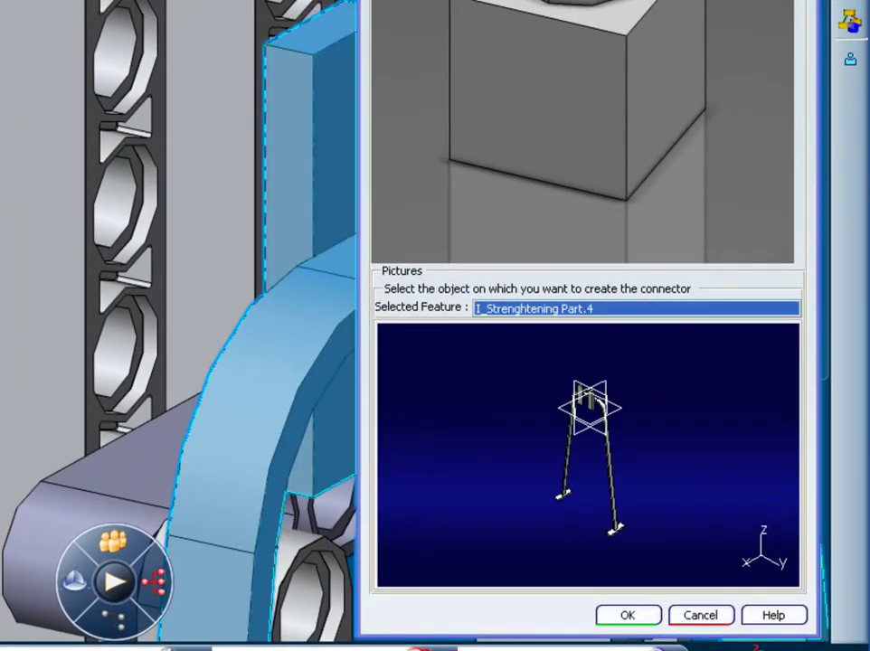
mouse_move(576, 444)
middle_mouse_down()
mouse_move(513, 461)
mouse_move(388, 453)
mouse_move(637, 462)
mouse_move(632, 382)
mouse_move(641, 406)
mouse_move(621, 482)
mouse_move(643, 404)
mouse_move(628, 362)
middle_mouse_up()
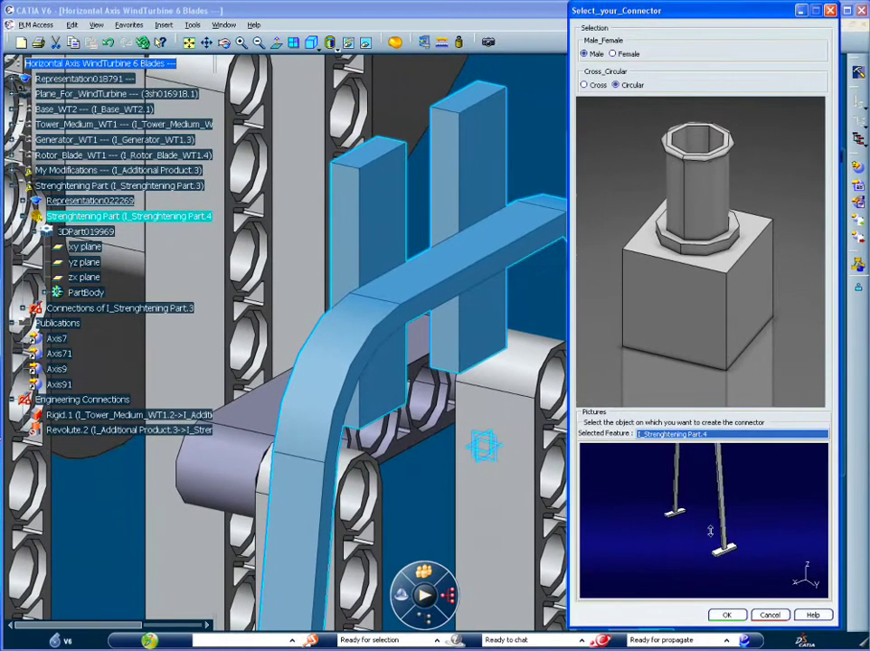
mouse_move(719, 562)
middle_mouse_down()
mouse_move(698, 543)
mouse_move(712, 511)
mouse_move(719, 521)
mouse_move(694, 525)
middle_mouse_up()
left_click(727, 616)
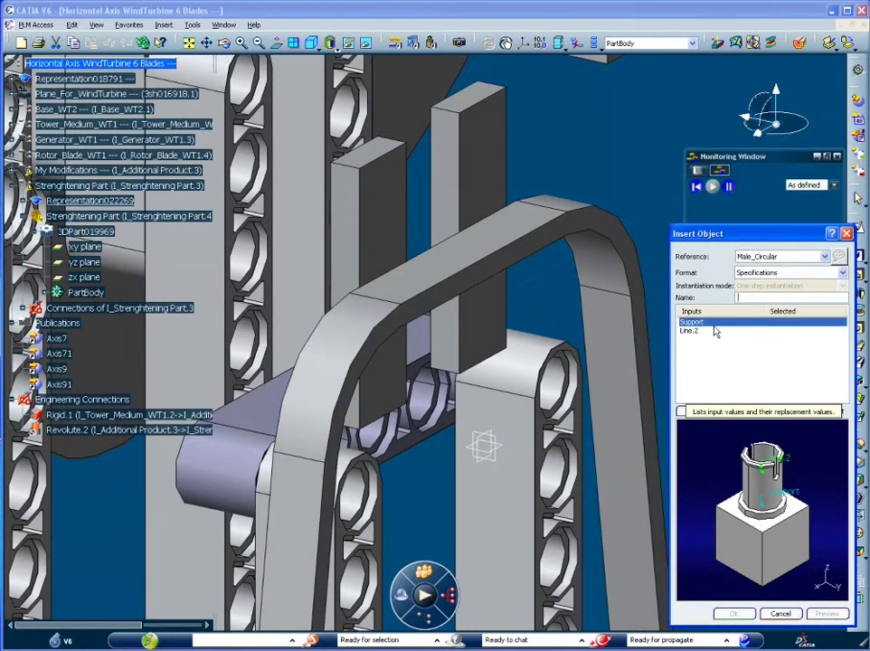
- Assign the column face as the connector's Support and Axis7 as its Line.2
scroll(345, 344, "up", 2)
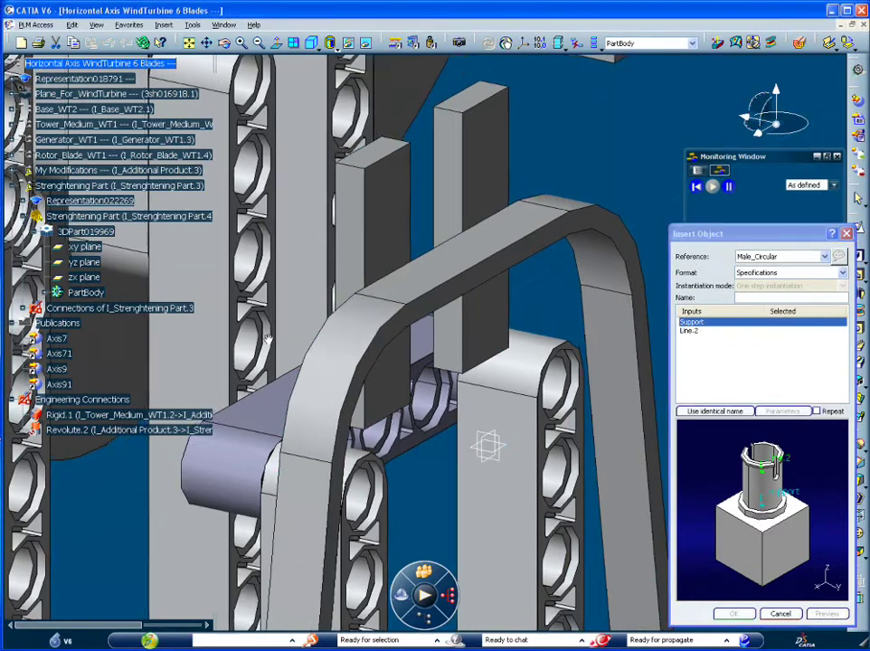
scroll(351, 345, "up", 3)
scroll(353, 345, "up", 3)
scroll(325, 335, "up", 2)
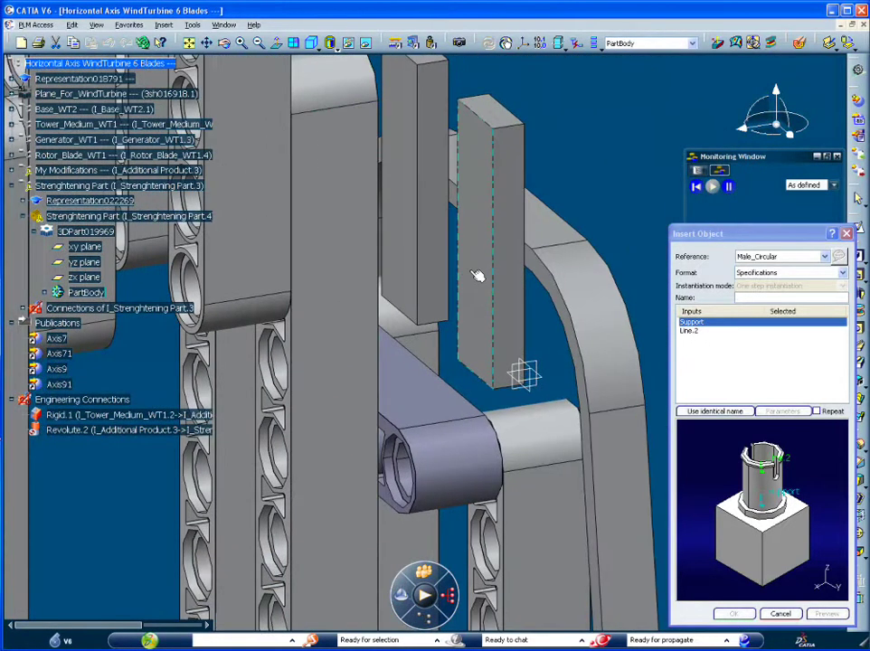
left_click(480, 262)
mouse_move(524, 350)
middle_mouse_down()
mouse_move(334, 350)
mouse_move(579, 344)
middle_mouse_up()
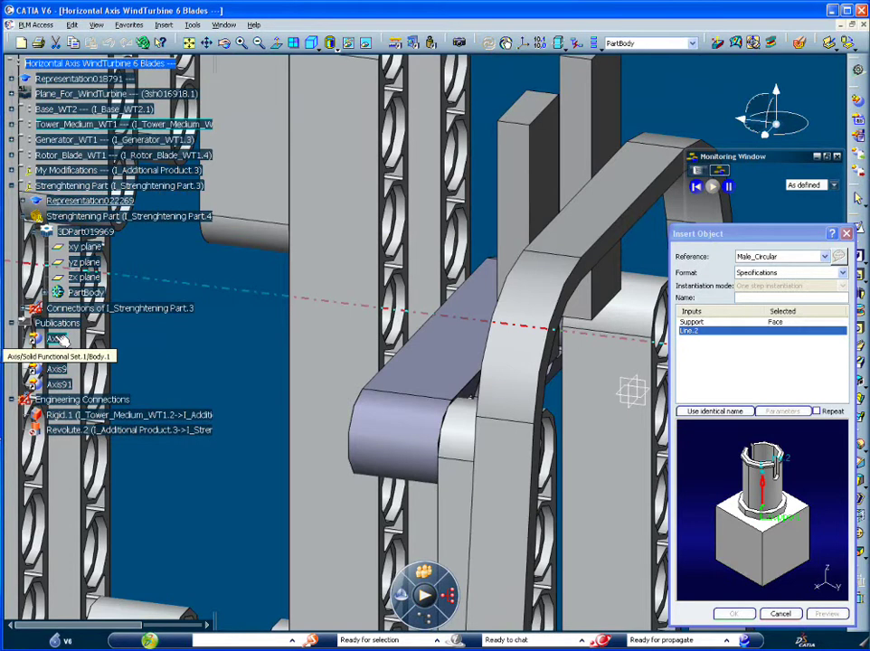
left_click(450, 379)
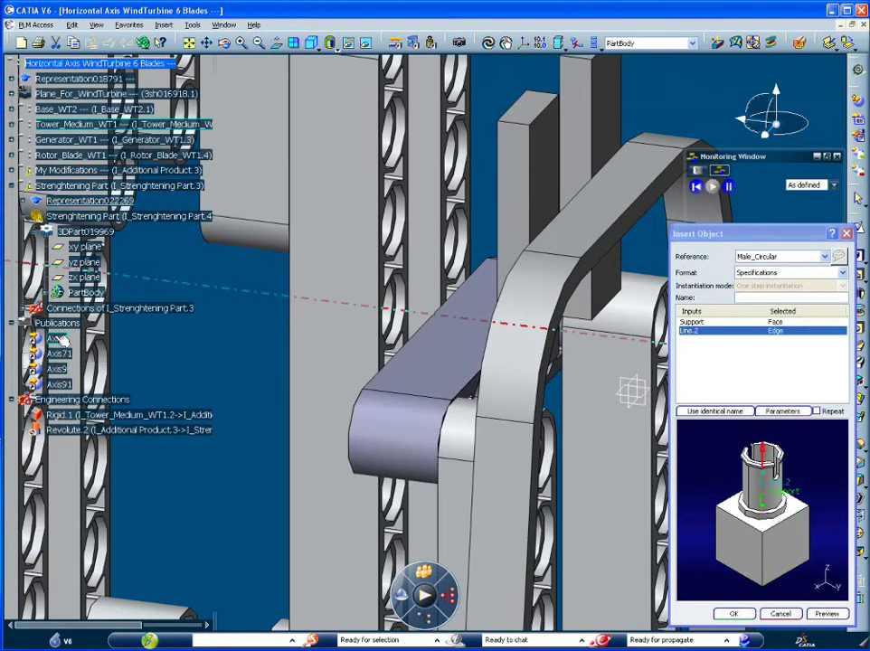
- Preview the pin on the arch, check its length and tolerance, and create it
left_click(827, 614)
middle_click_drag(512, 433, 333, 376)
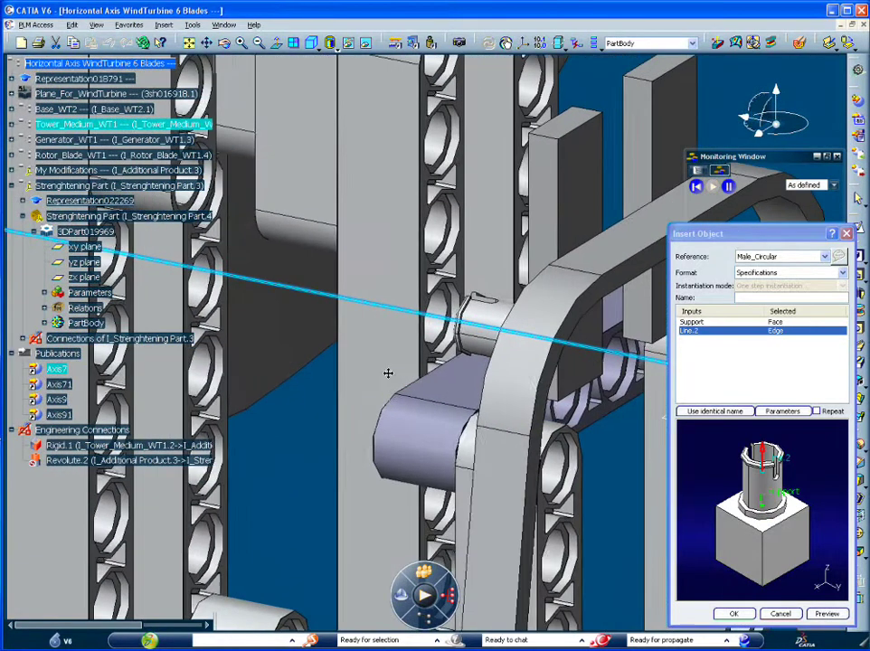
mouse_move(333, 376)
middle_mouse_down()
mouse_move(428, 353)
mouse_move(468, 378)
middle_mouse_up()
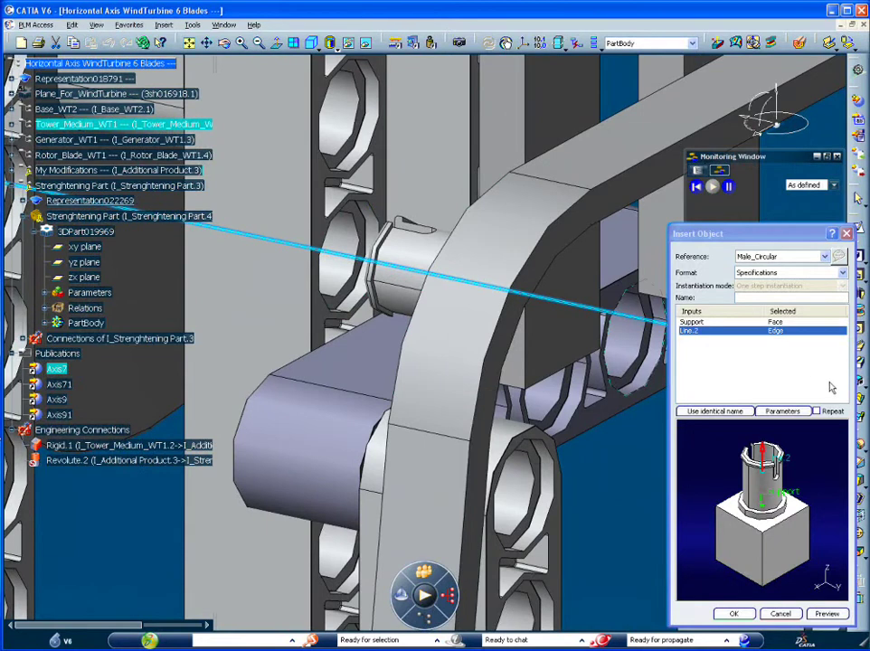
left_click(783, 411)
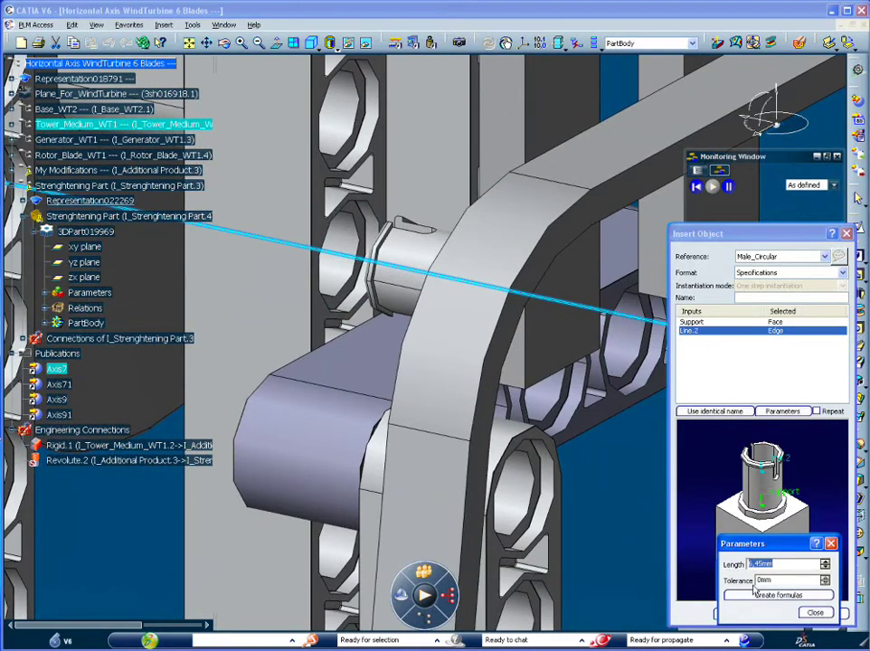
left_click(815, 613)
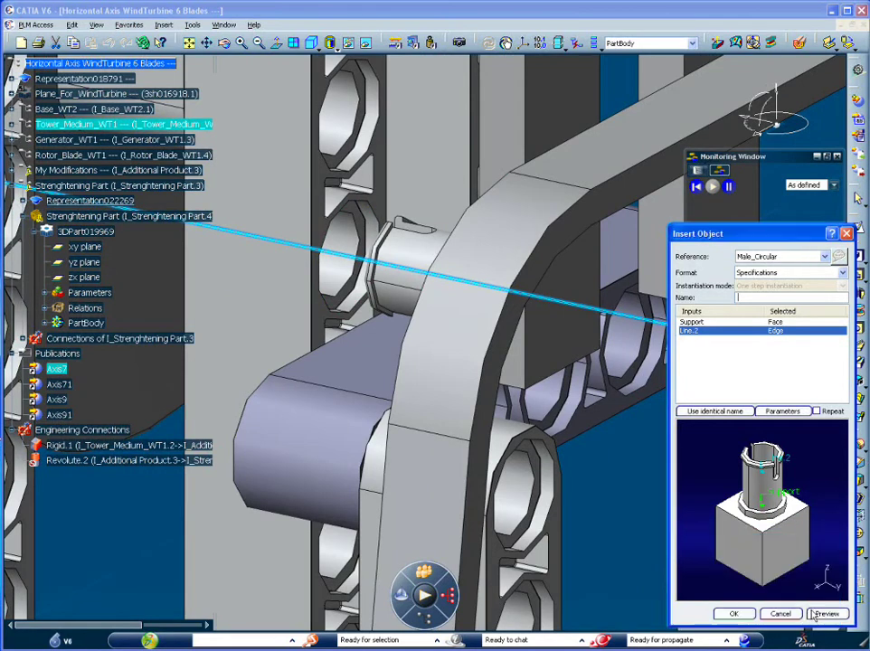
left_click(740, 614)
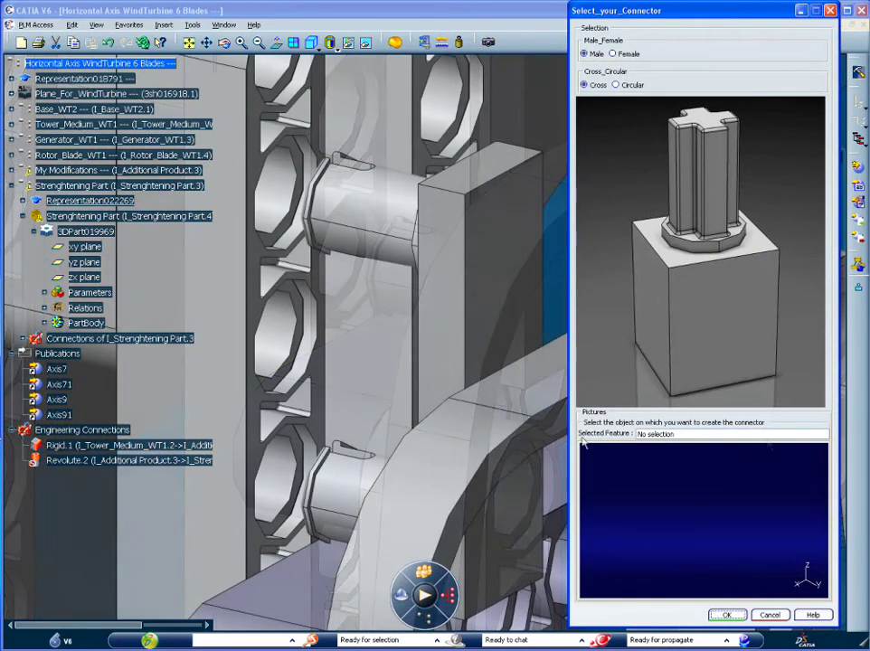
- Make the next connector circular and target Strenghtening Part.4 in the tree
left_click(619, 84)
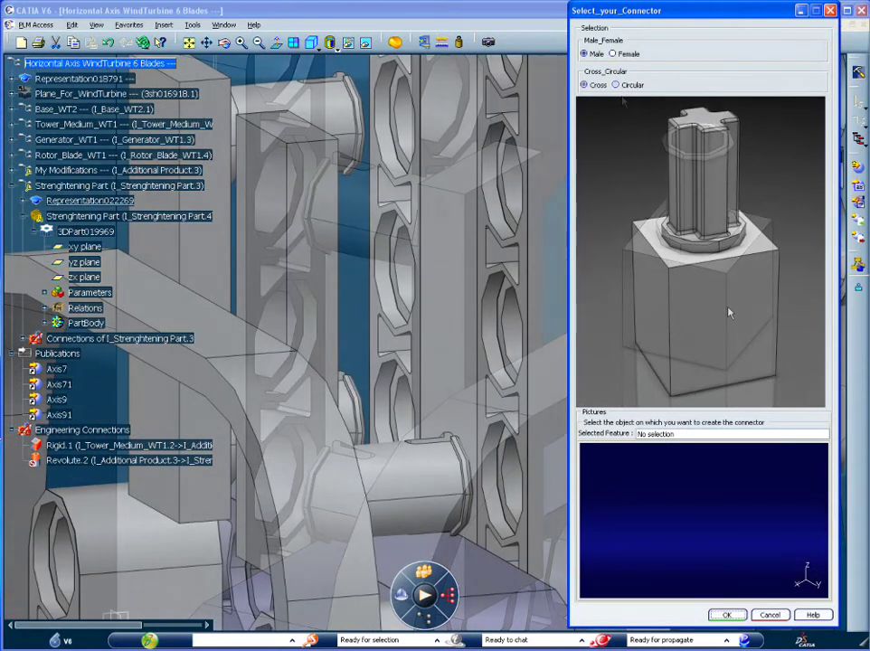
left_click(616, 85)
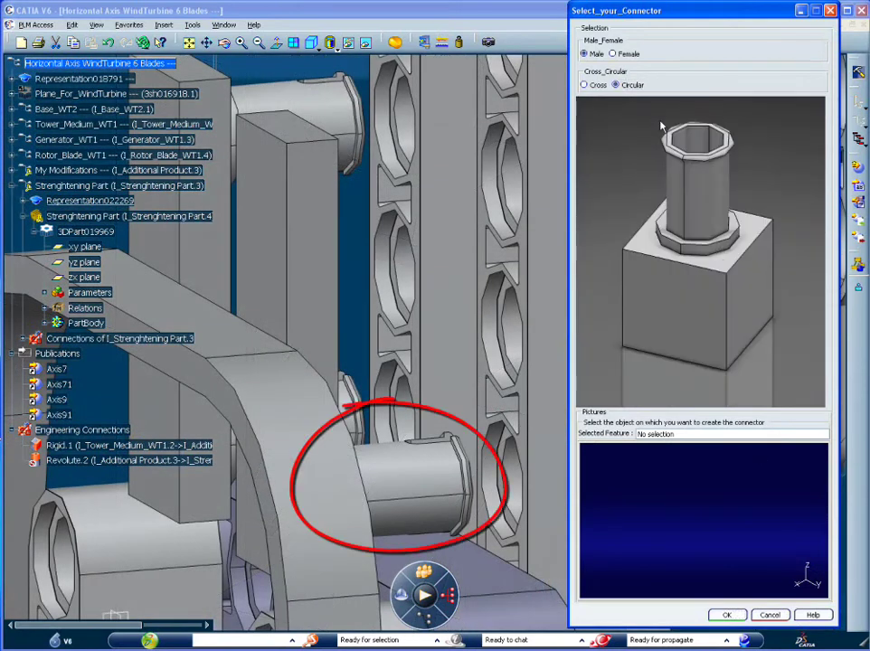
left_click(82, 217)
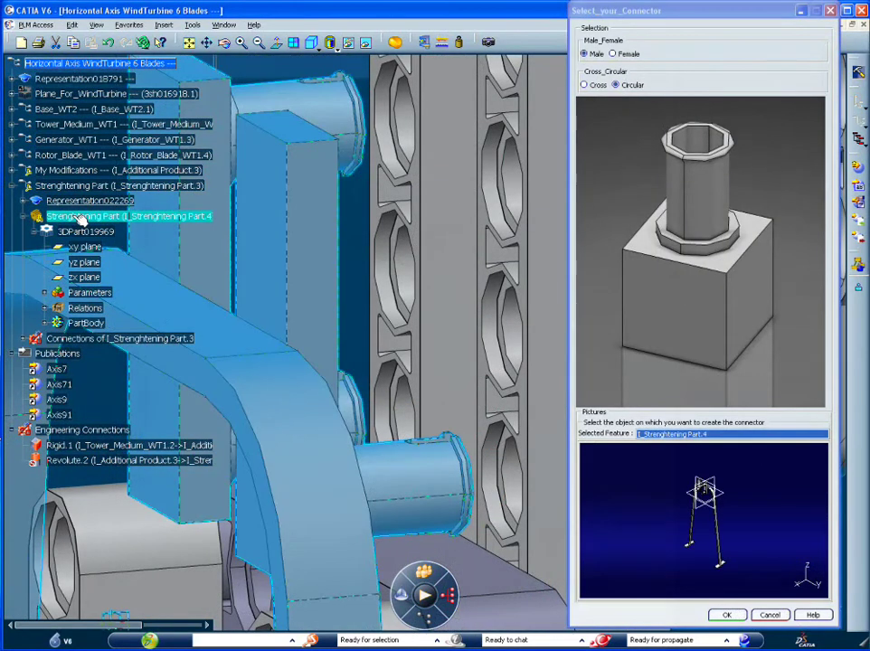